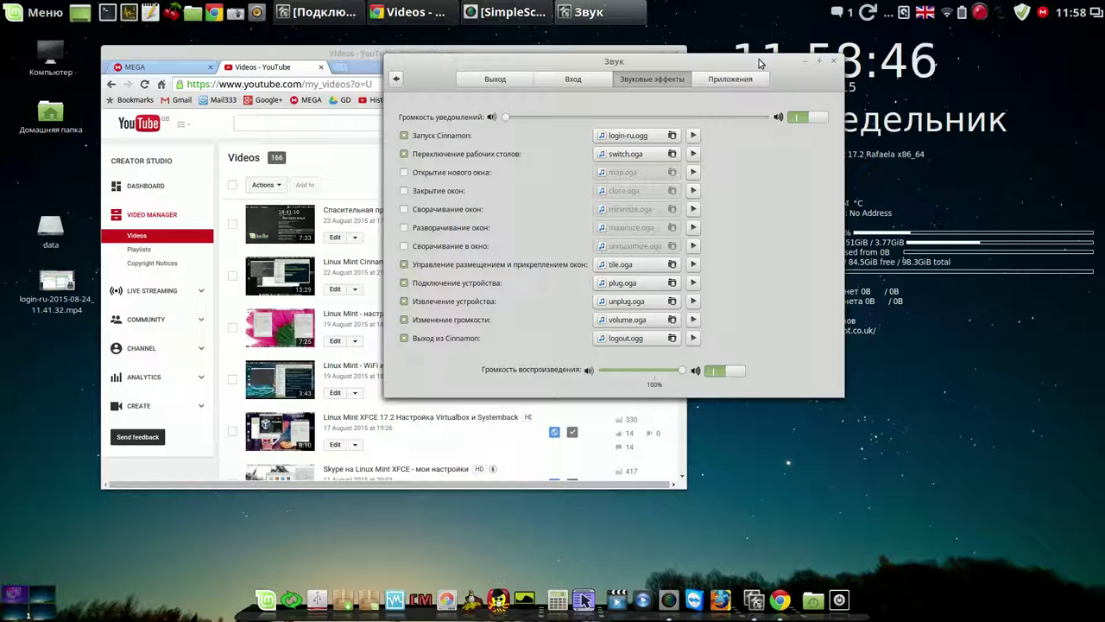
Preview the login-ru.ogg sound assigned to Cinnamon startup and close the sound settings
{"action": "left_click", "coordinate": [693, 137]}
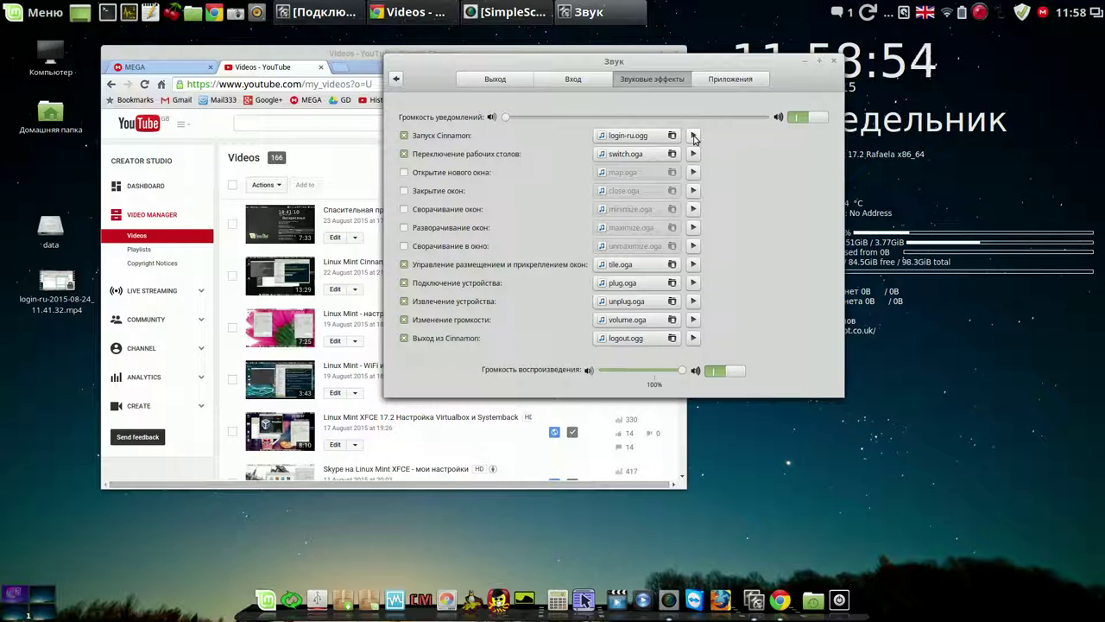
{"action": "left_click", "coordinate": [834, 62]}
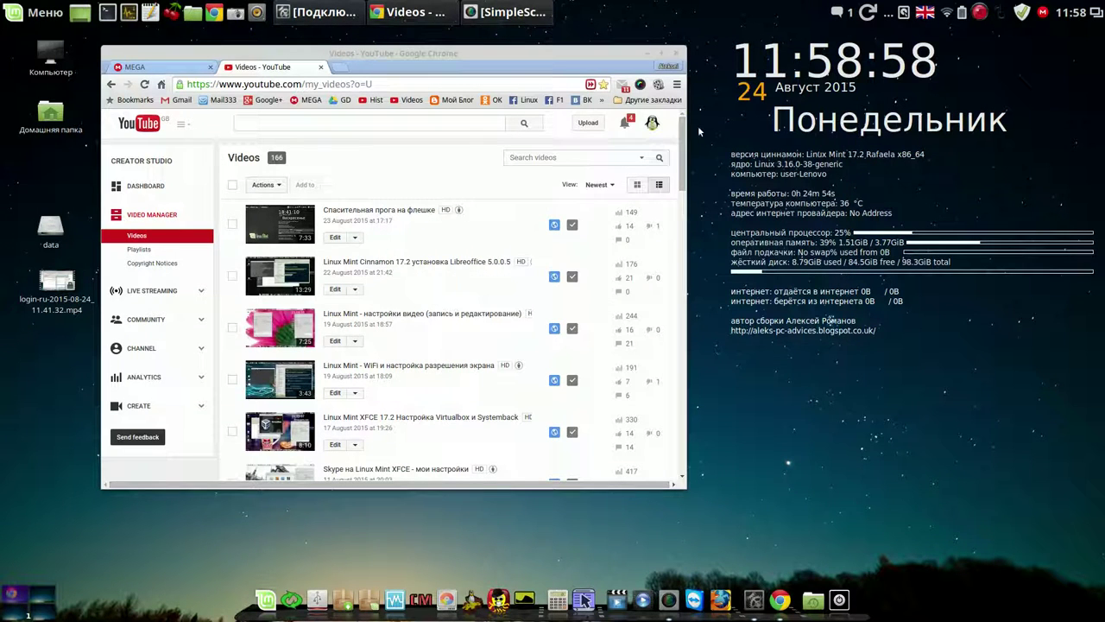
Open the video «Спасительная прога на флешке» in a new browser tab and view the blog page
{"action": "right_click", "coordinate": [358, 213]}
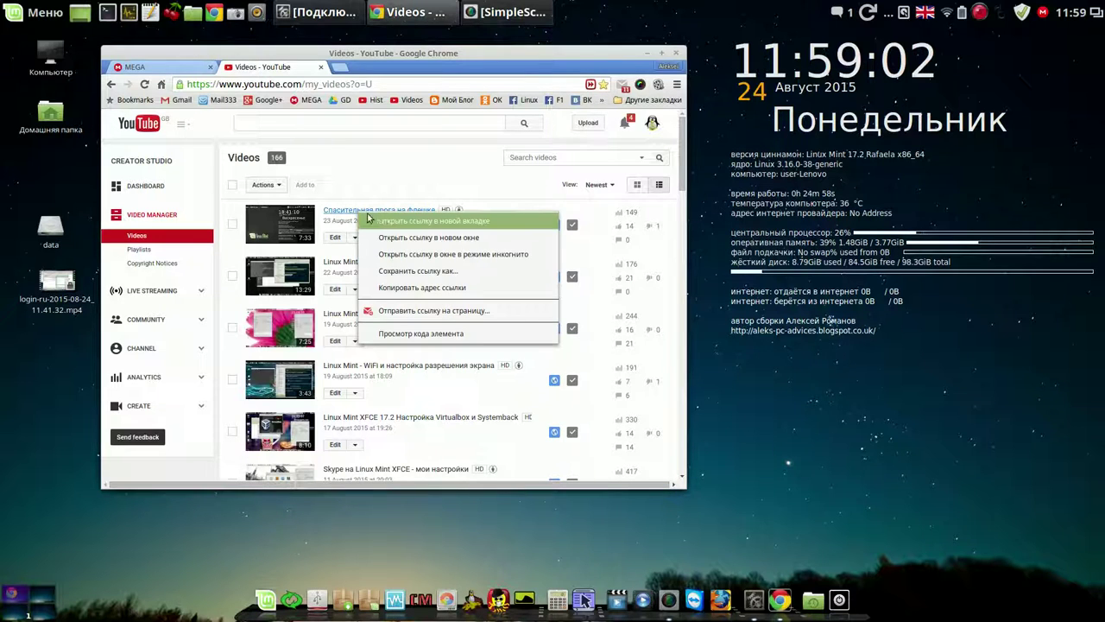
{"action": "left_click", "coordinate": [384, 223]}
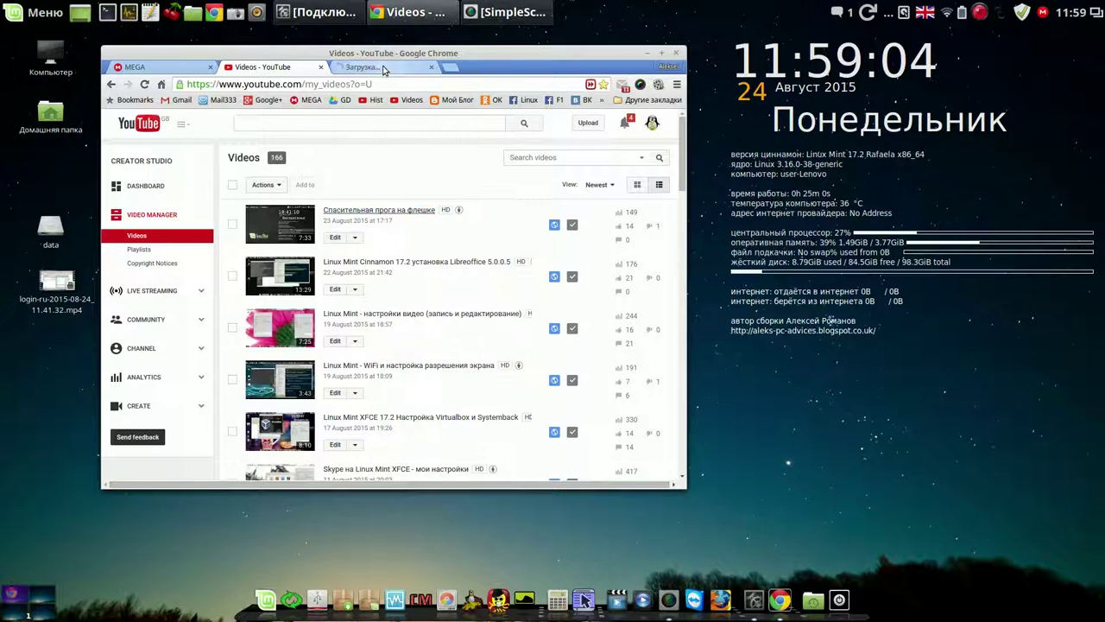
{"action": "left_click", "coordinate": [384, 68]}
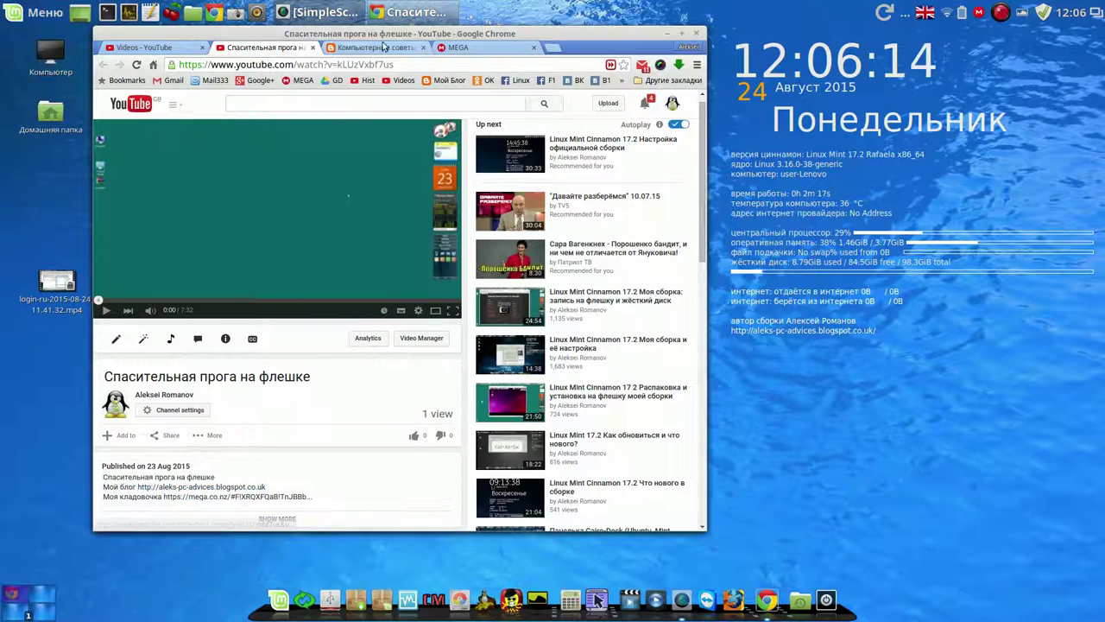
{"action": "left_click", "coordinate": [377, 48]}
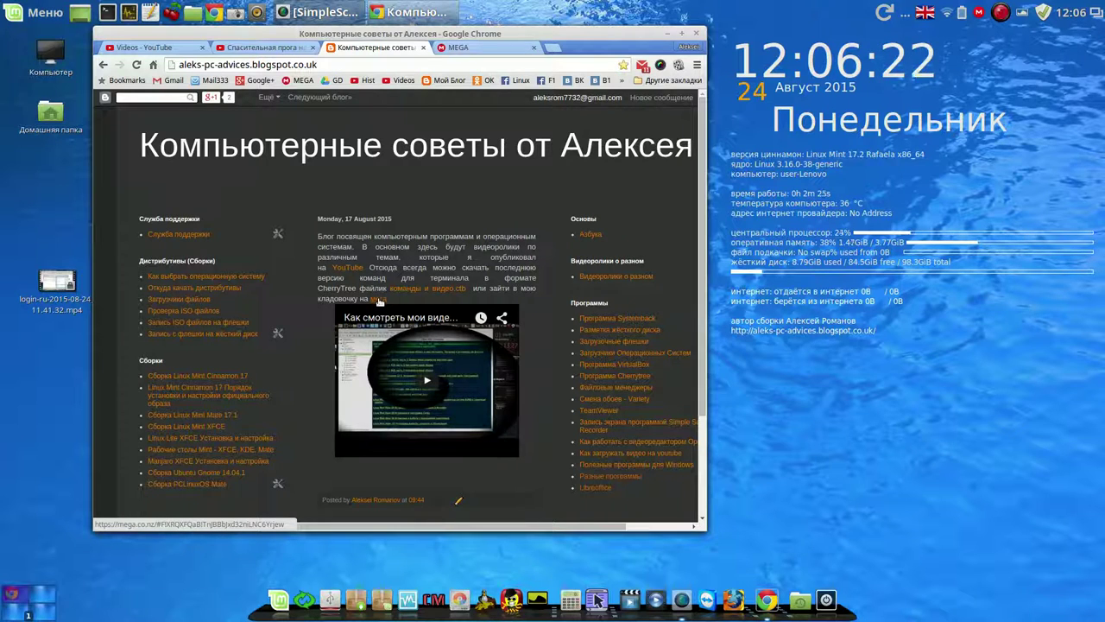
Switch to the MEGA cloud drive, collapse its Windows folder and open the Linux программы folder
{"action": "left_click", "coordinate": [488, 49]}
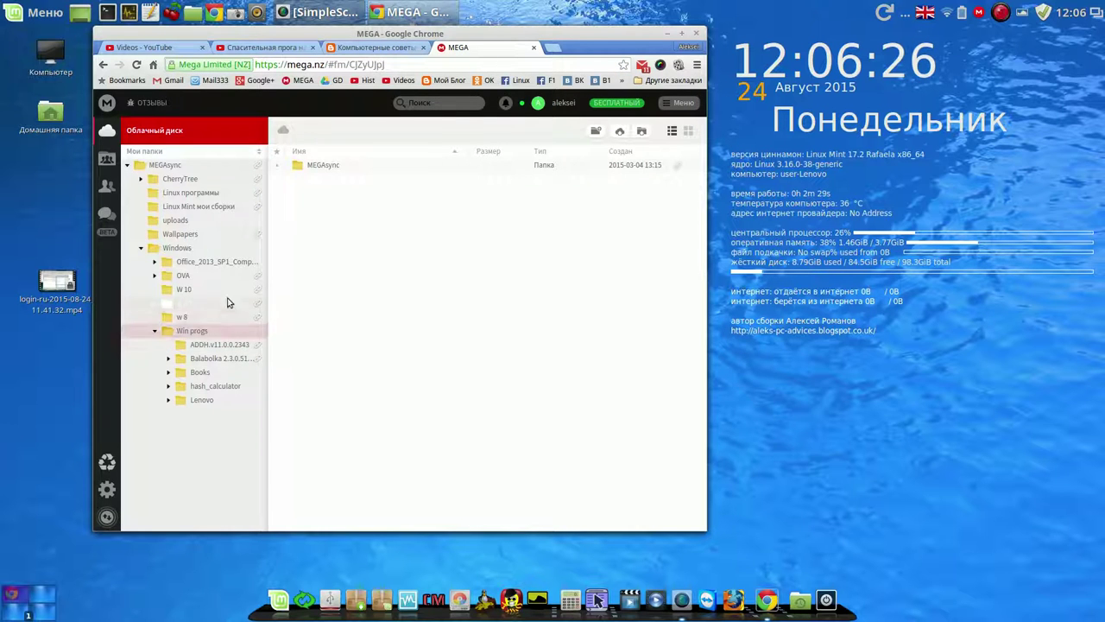
{"action": "left_click", "coordinate": [141, 247]}
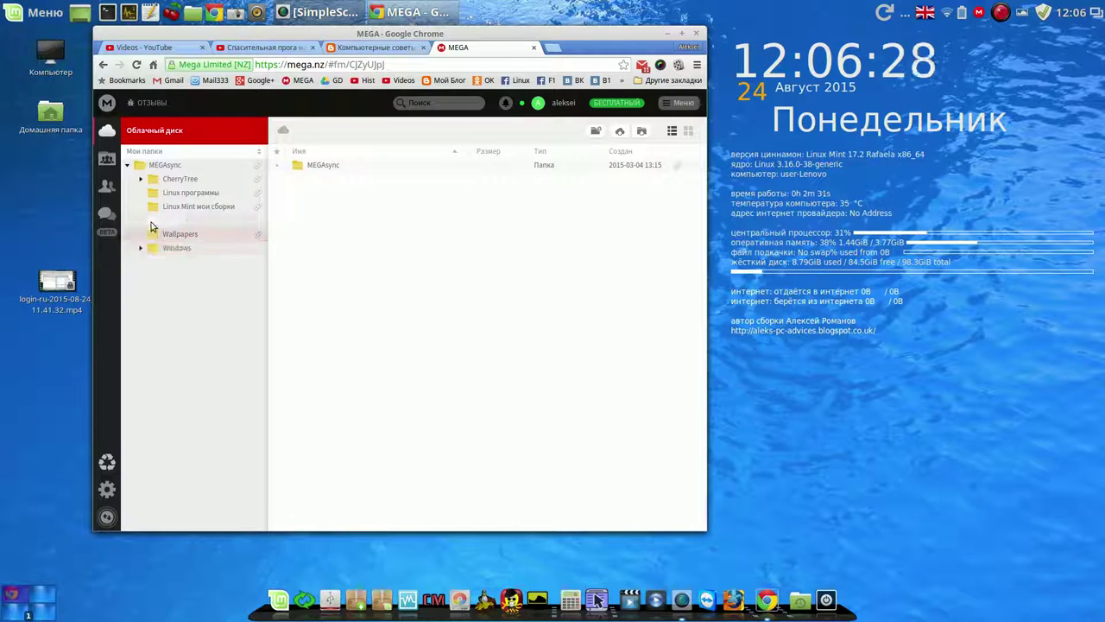
{"action": "left_click", "coordinate": [155, 194]}
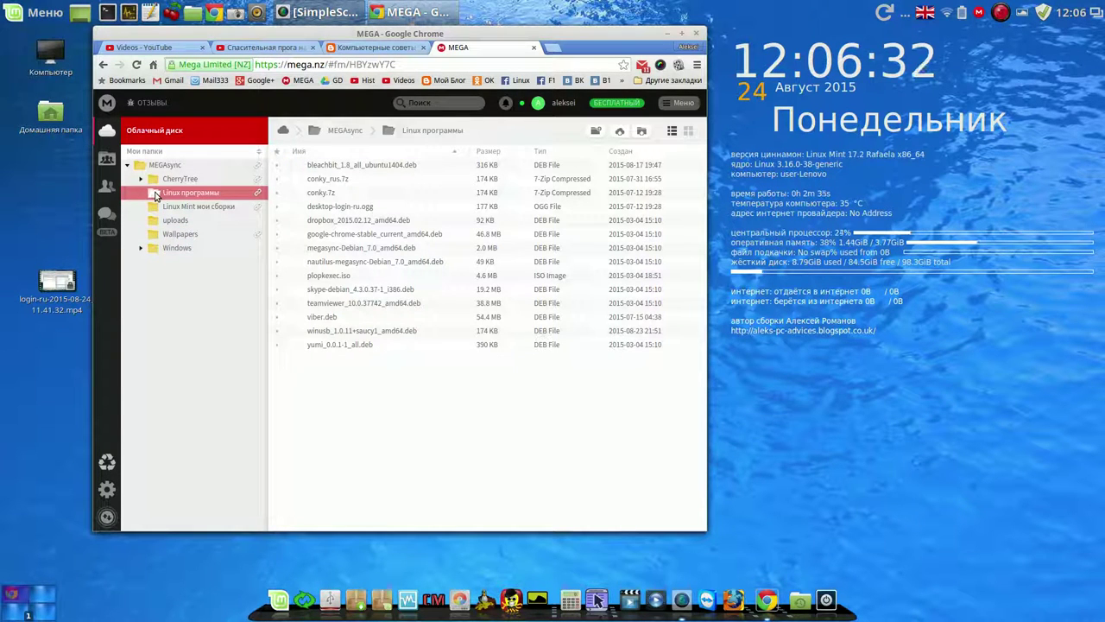
Download desktop-login-ru.ogg from MEGA as a regular download, show the transfer queue and close the browser
{"action": "right_click", "coordinate": [352, 211]}
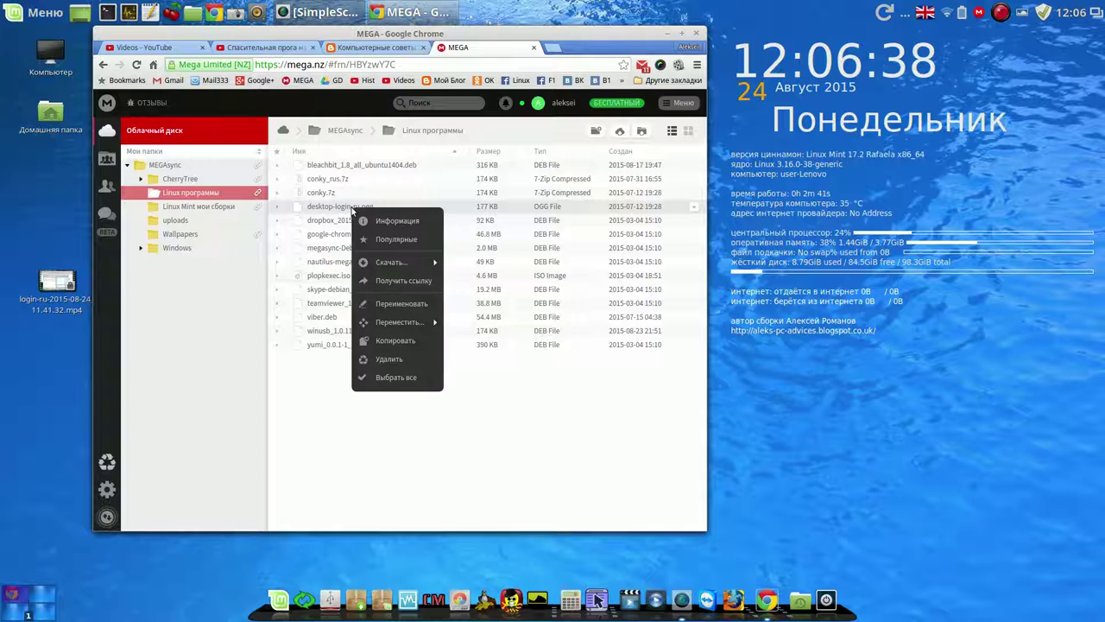
{"action": "mouse_move", "coordinate": [381, 263]}
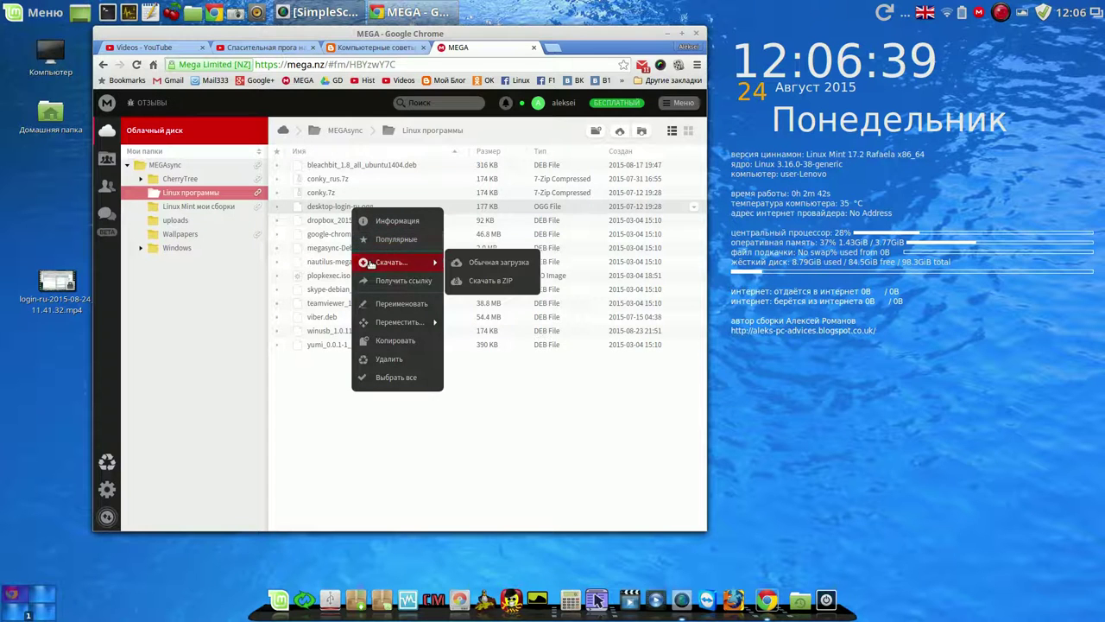
{"action": "left_click", "coordinate": [519, 263]}
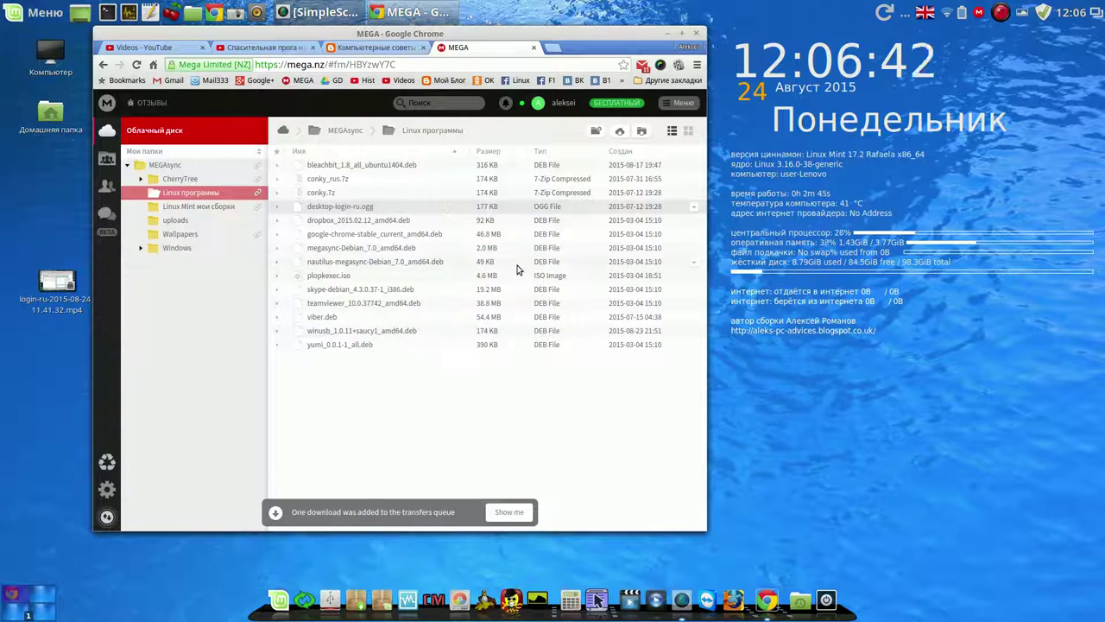
{"action": "left_click", "coordinate": [510, 516]}
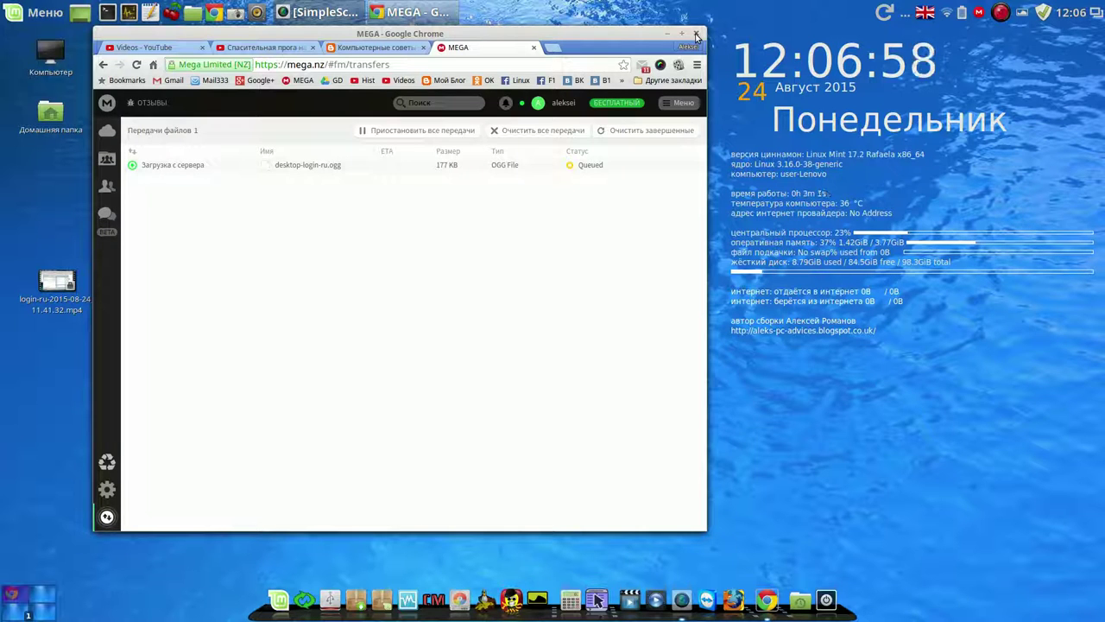
{"action": "left_click", "coordinate": [696, 36]}
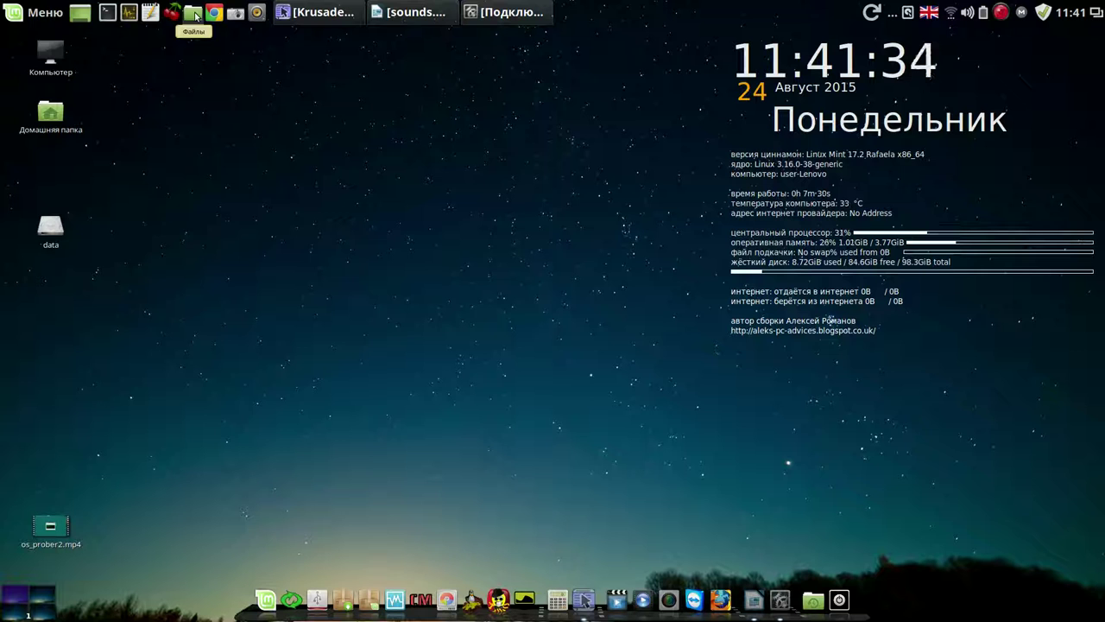
Open the Загрузки folder in the file manager and rename desktop-login-ru.ogg to login-ru.ogg
{"action": "left_click", "coordinate": [193, 14]}
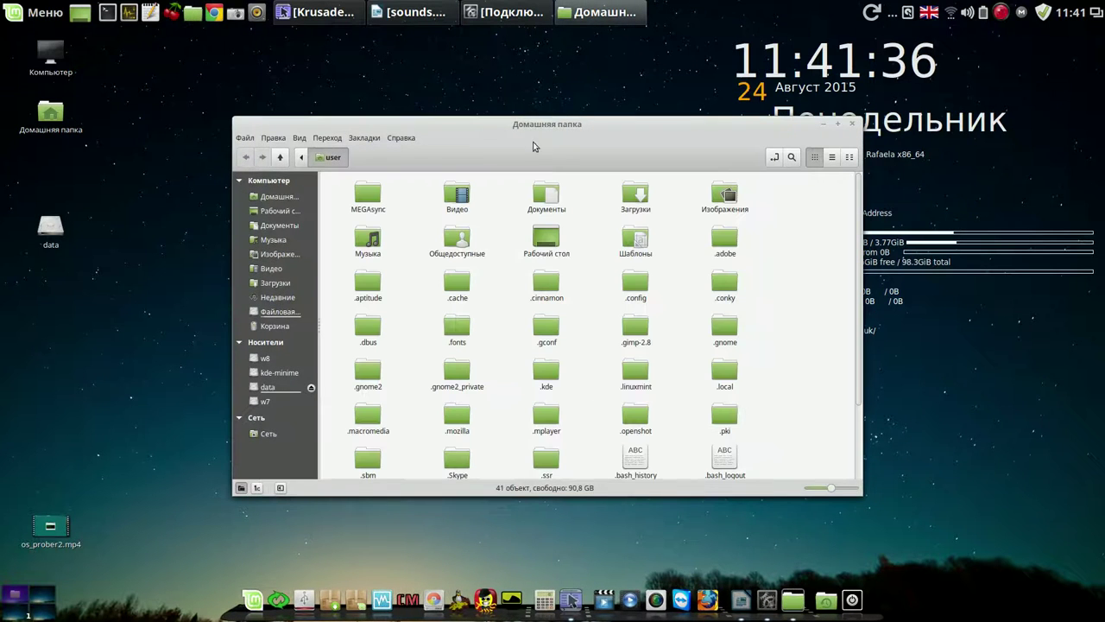
{"action": "double_click", "coordinate": [639, 201]}
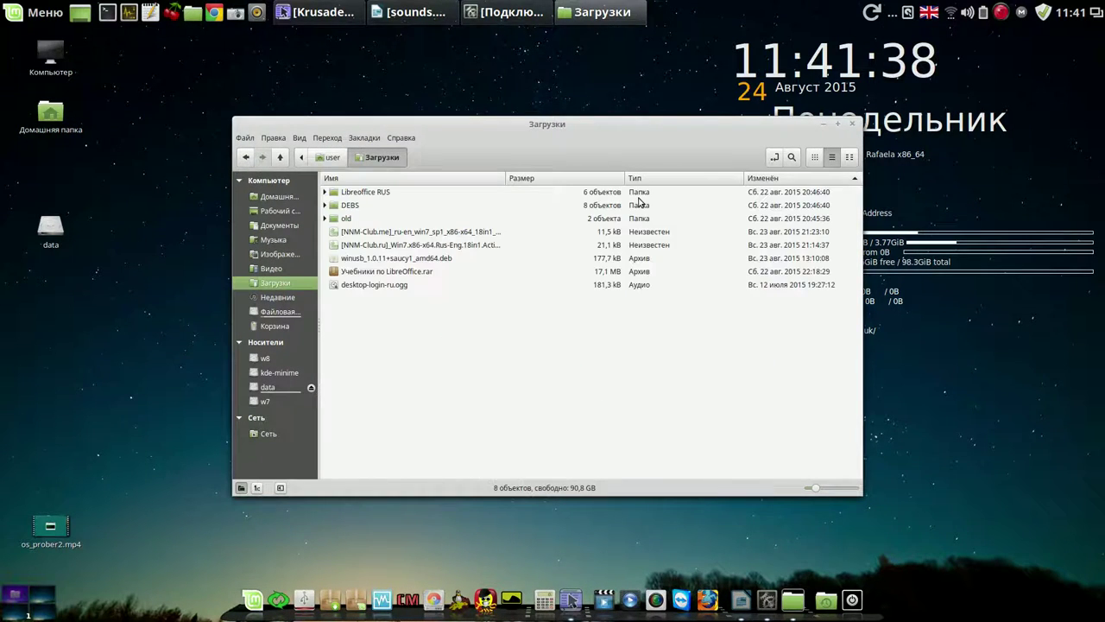
{"action": "left_click", "coordinate": [399, 288]}
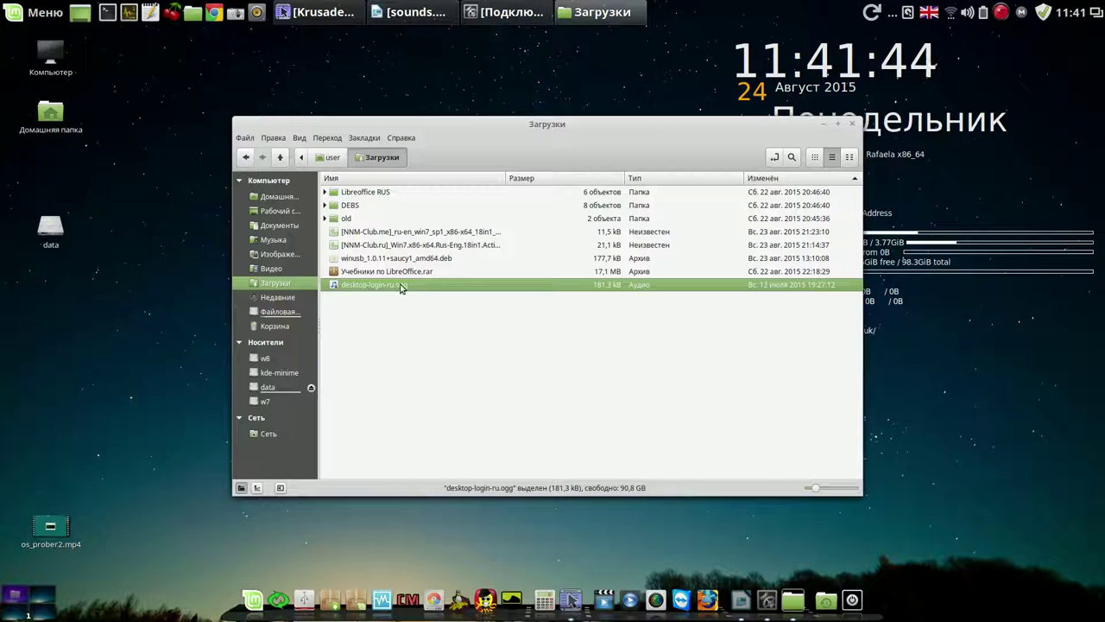
{"action": "right_click", "coordinate": [402, 290]}
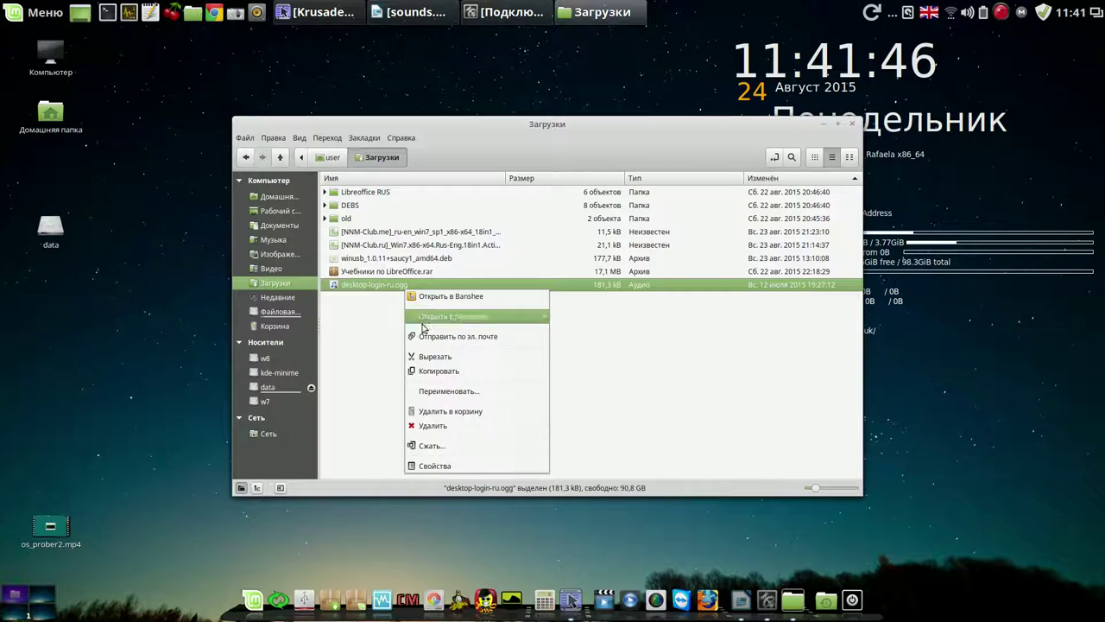
{"action": "left_click", "coordinate": [449, 393]}
{"action": "key", "text": "Delete"}
{"action": "key", "text": "Escape"}
{"action": "key", "text": "F2"}
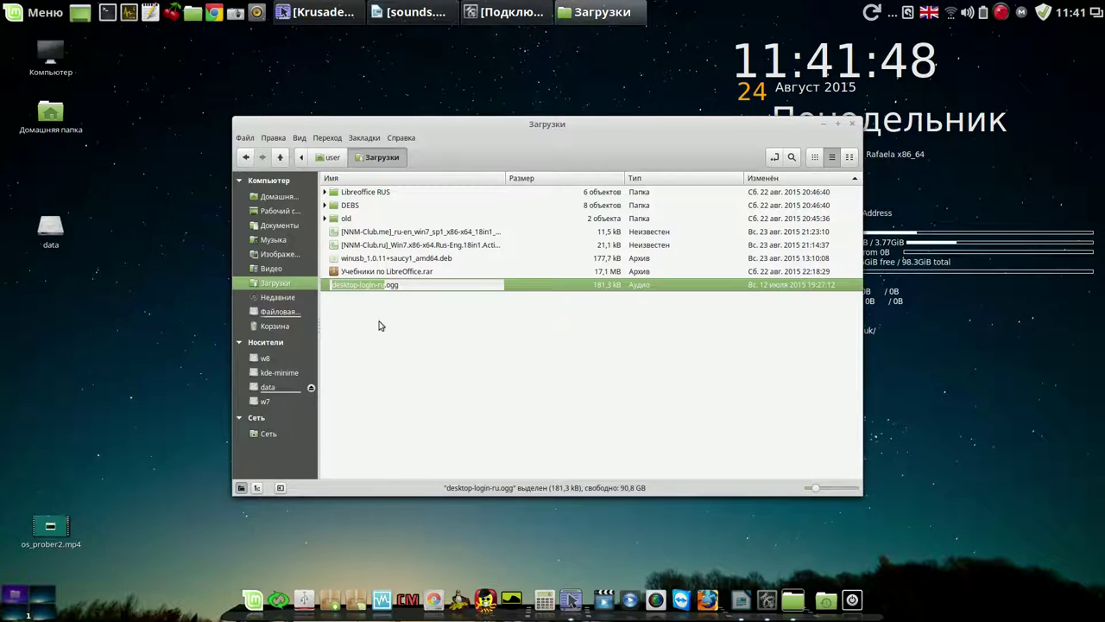
{"action": "left_click", "coordinate": [361, 284]}
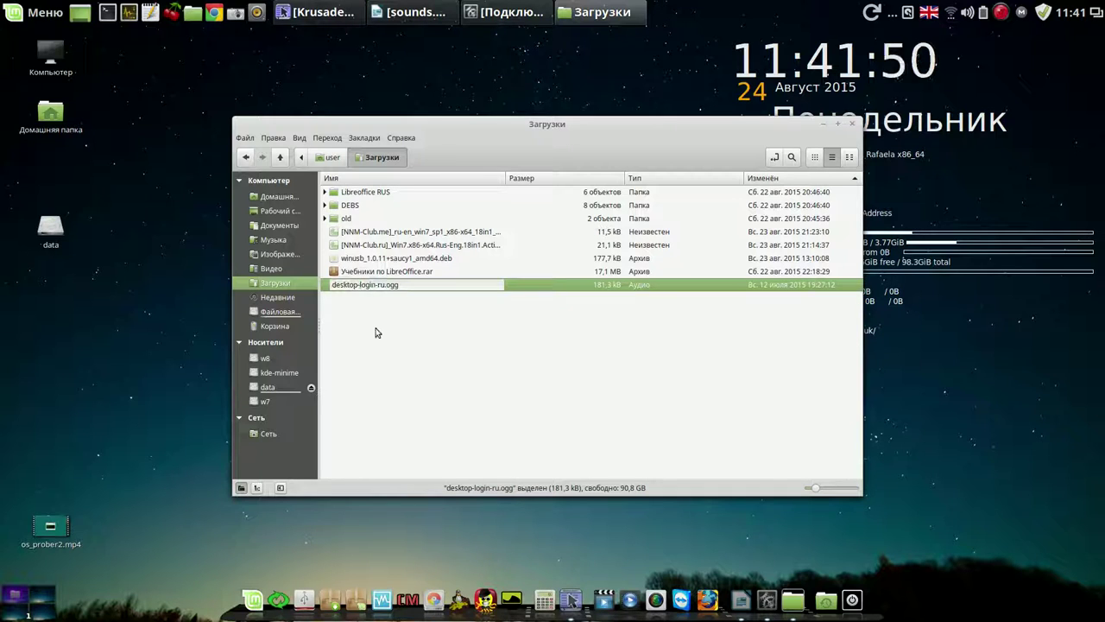
{"action": "key", "text": "BackSpace"}
{"action": "key", "text": "BackSpace"}
{"action": "key", "text": "BackSpace"}
{"action": "key", "text": "BackSpace"}
{"action": "key", "text": "BackSpace"}
{"action": "key", "text": "BackSpace"}
{"action": "key", "text": "BackSpace"}
{"action": "key", "text": "BackSpace"}
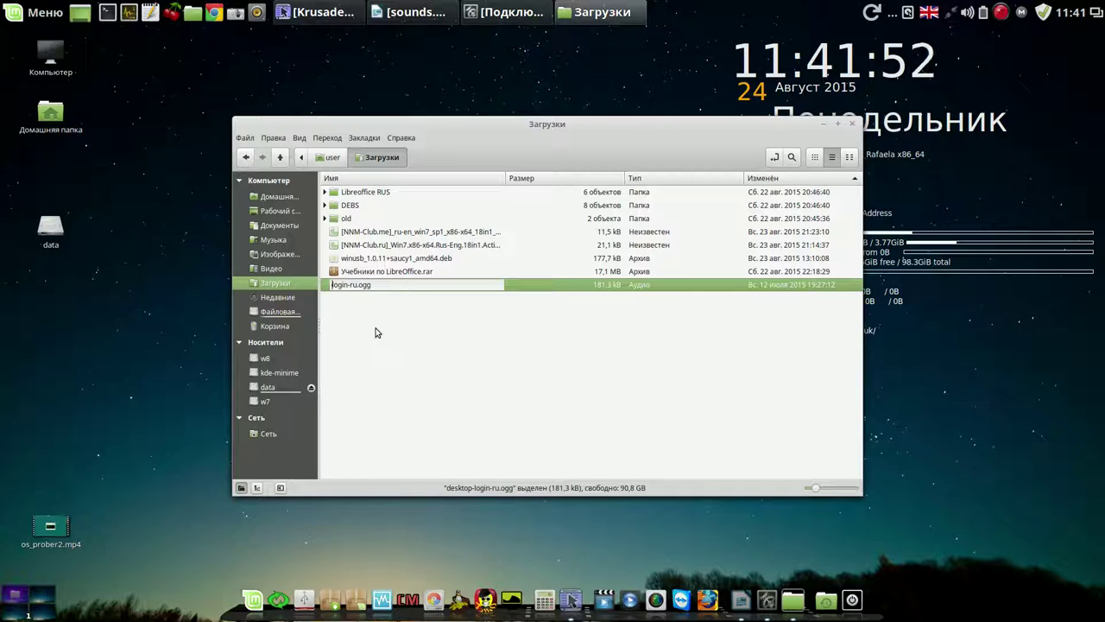
{"action": "key", "text": "Return"}
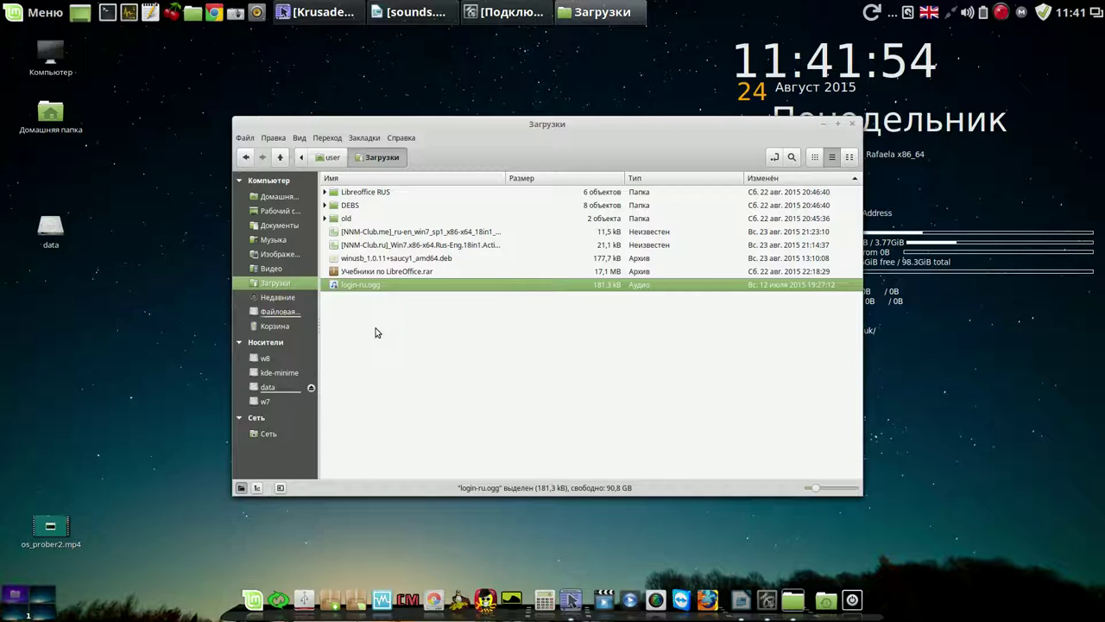
Play login-ru.ogg in the Banshee media player and close the player window
{"action": "double_click", "coordinate": [336, 285]}
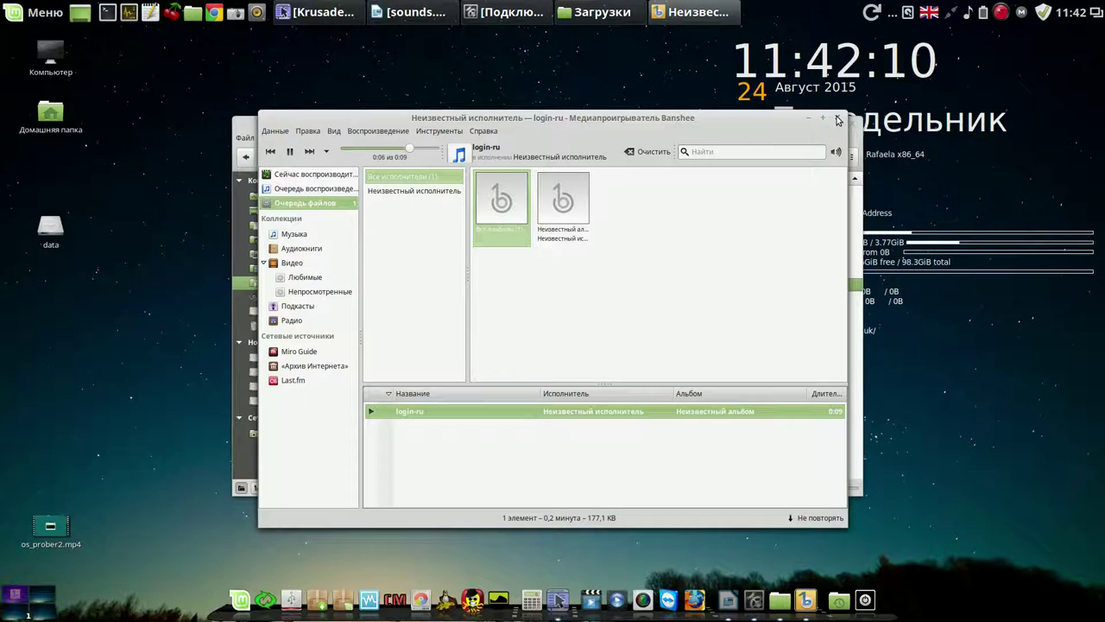
{"action": "left_click", "coordinate": [837, 120]}
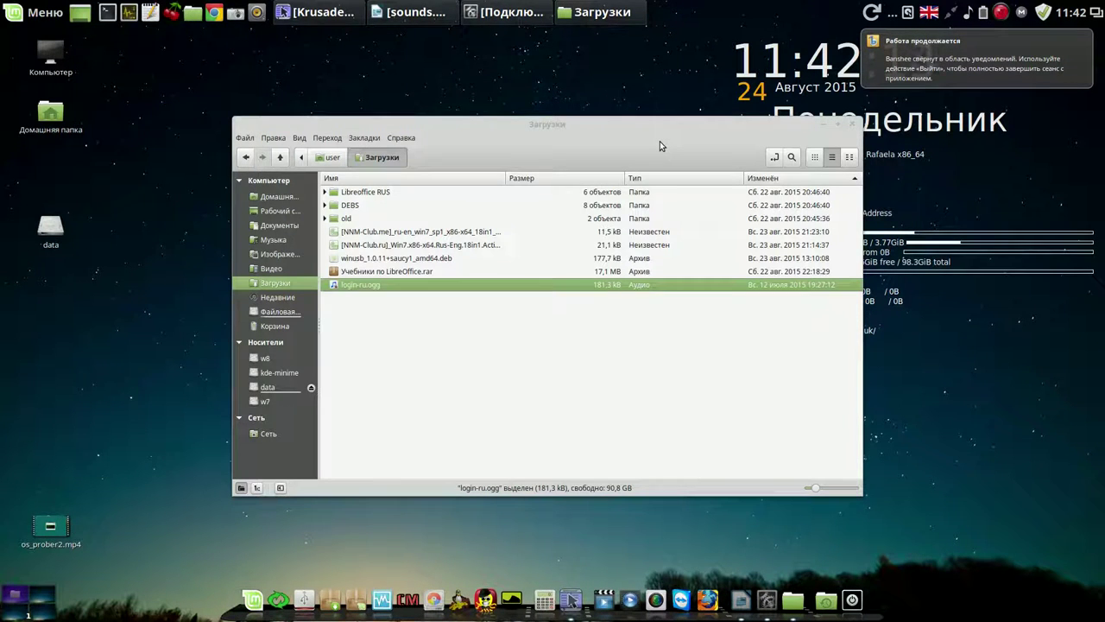
View the sound applet's options, dismiss them and close the Загрузки folder window
{"action": "right_click", "coordinate": [967, 16]}
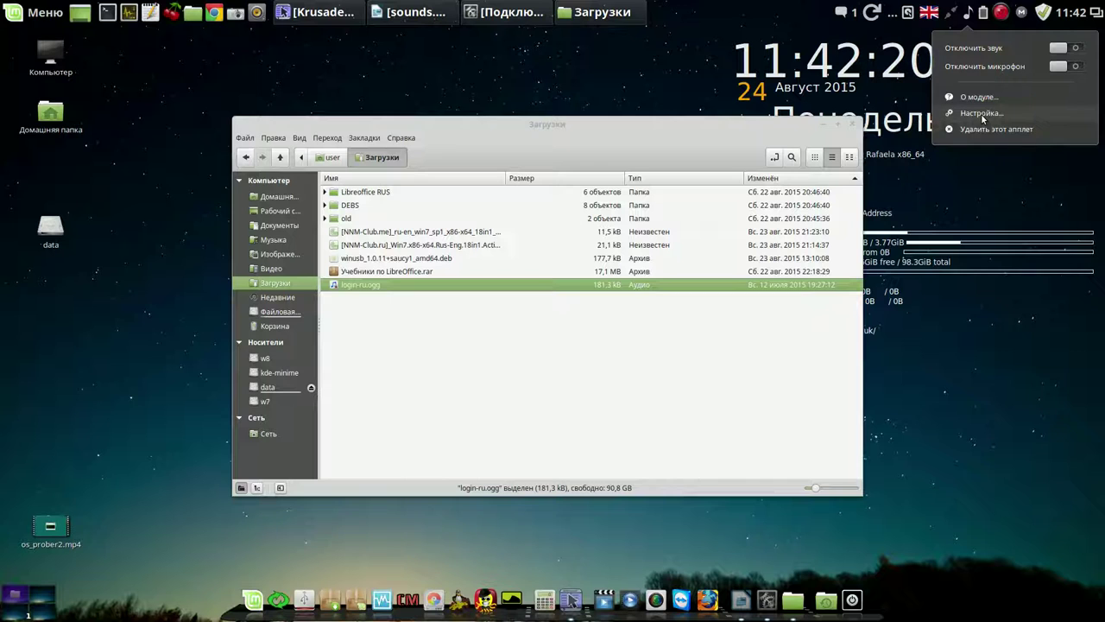
{"action": "left_click", "coordinate": [704, 142]}
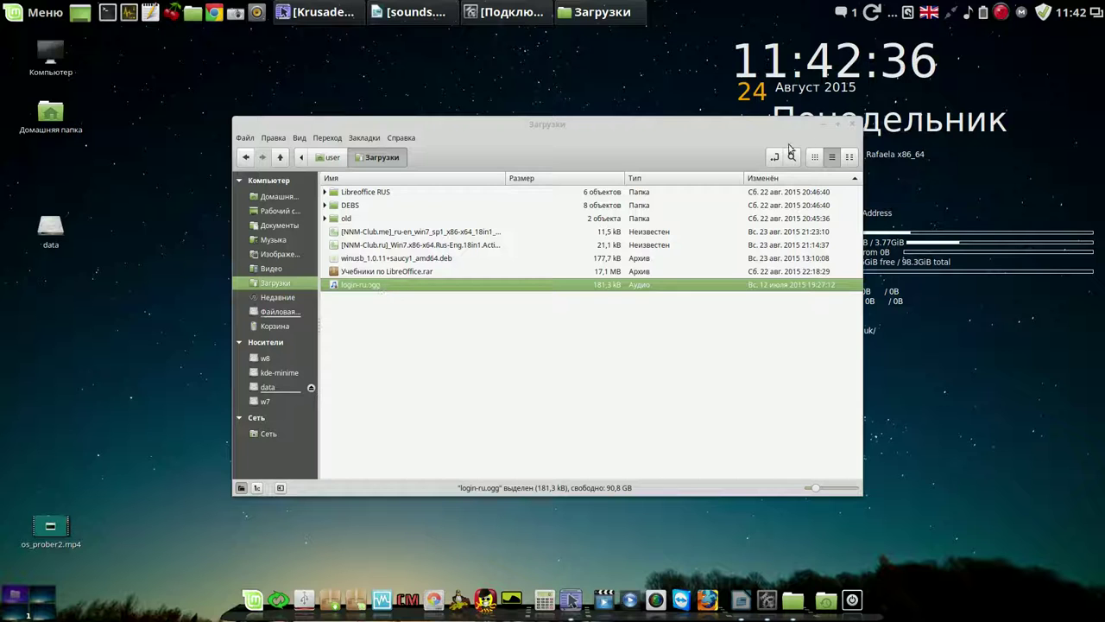
{"action": "left_click", "coordinate": [852, 126]}
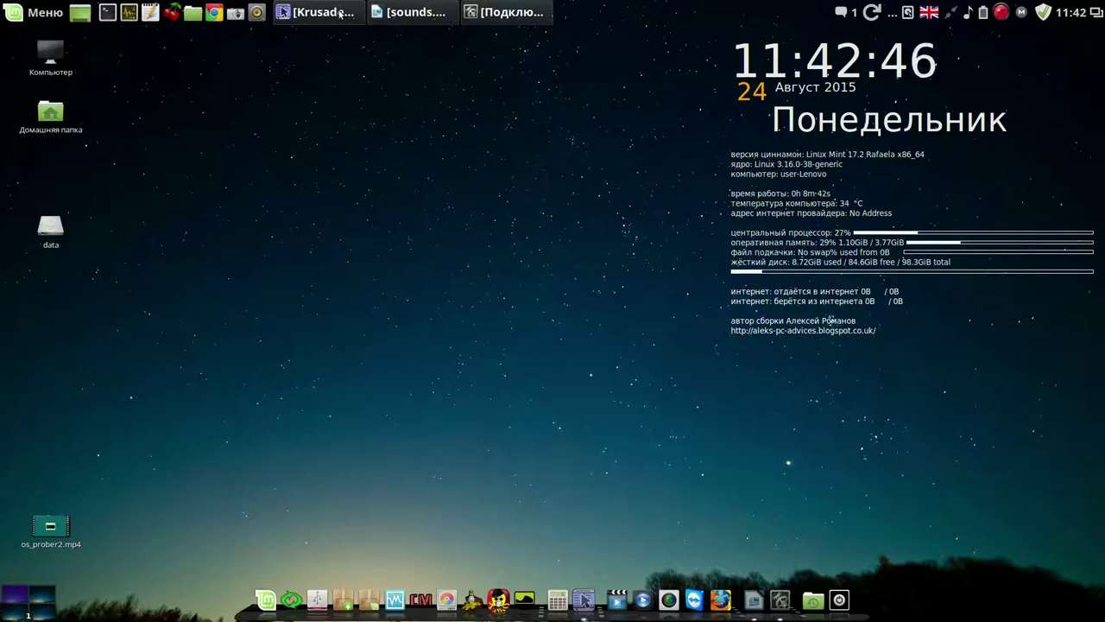
Switch to Krusader with root privileges, take the pane showing the sounds folder to the root directory and reposition the window
{"action": "left_click", "coordinate": [340, 12]}
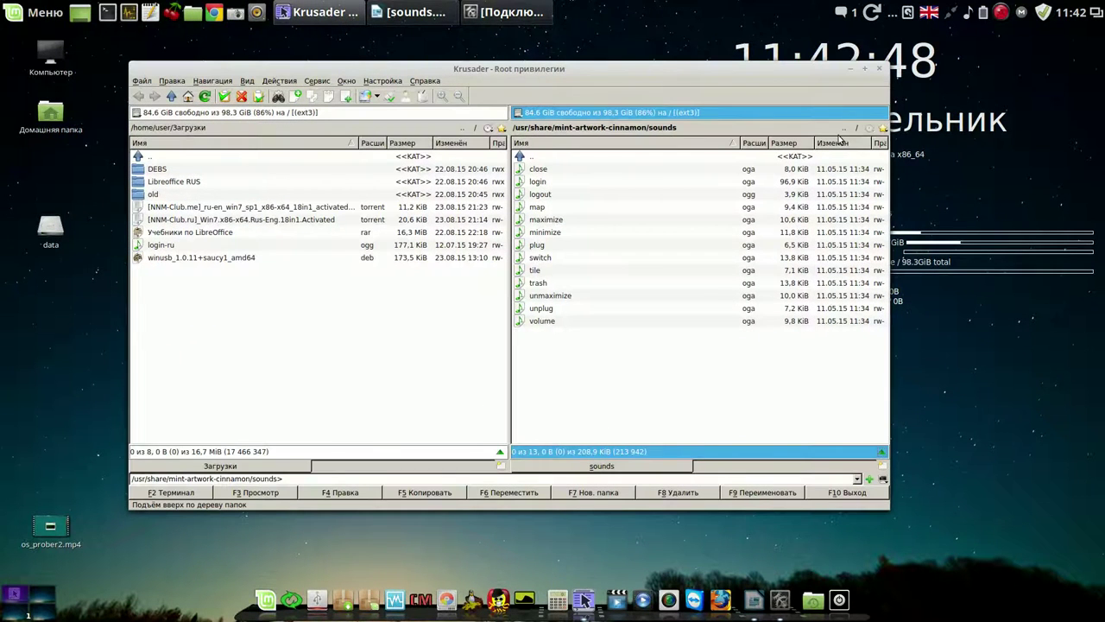
{"action": "left_click", "coordinate": [858, 128]}
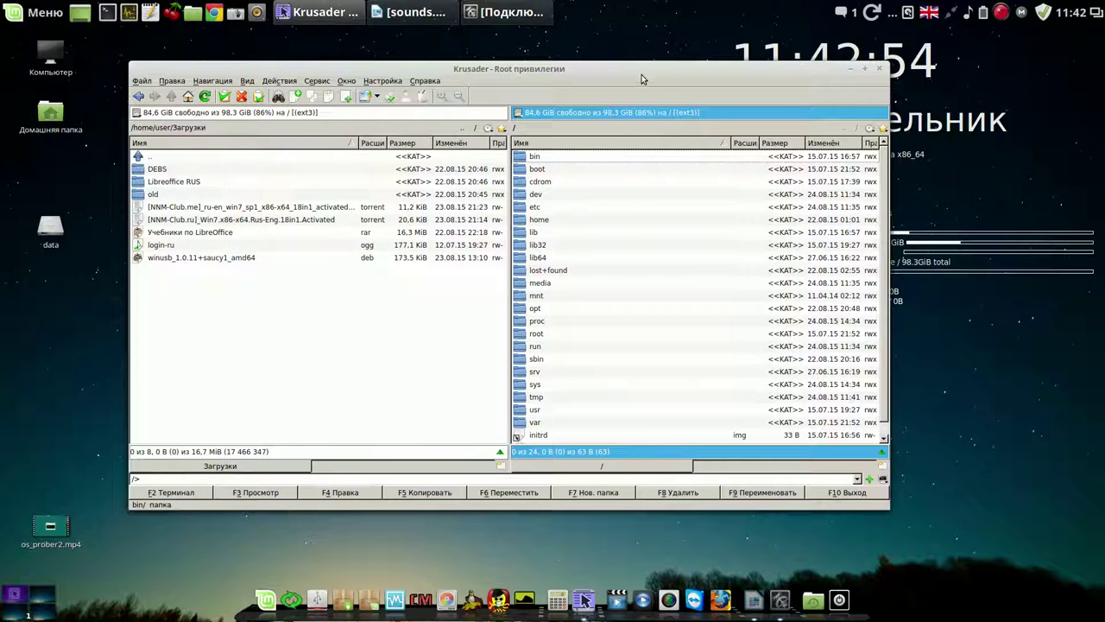
{"action": "left_click_drag", "start_coordinate": [642, 70], "coordinate": [649, 143]}
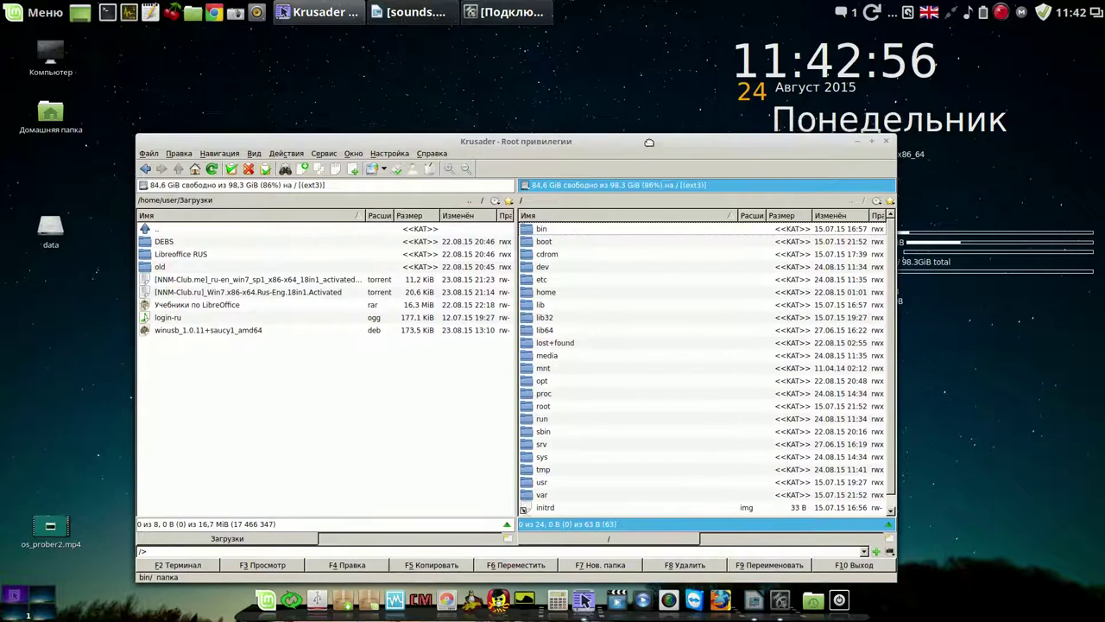
Consult the folder path in sounds.odt, then go to /usr/share/mint-artwork-cinnamon/sounds in the root Krusader pane showing the root directory
{"action": "left_click", "coordinate": [424, 15]}
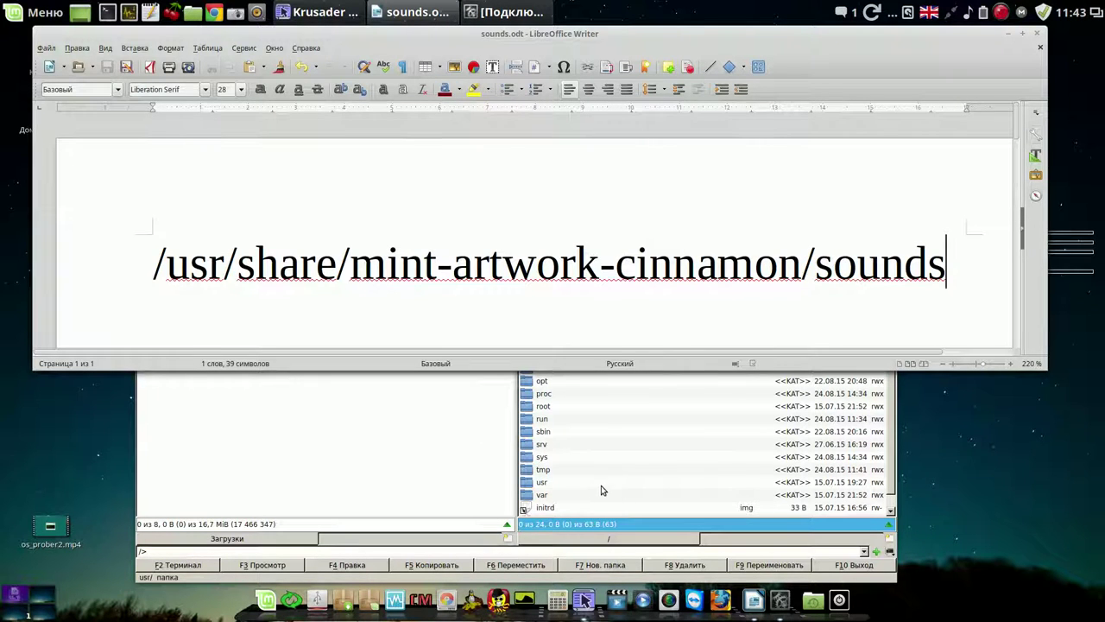
{"action": "left_click", "coordinate": [529, 483]}
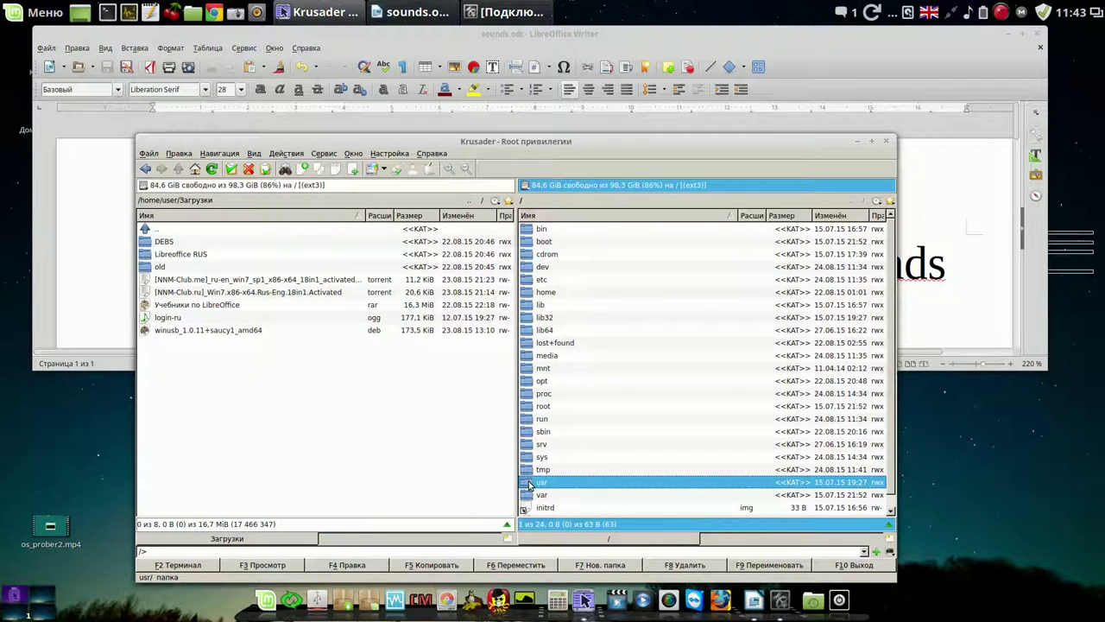
{"action": "double_click", "coordinate": [529, 484]}
{"action": "left_click", "coordinate": [530, 345]}
{"action": "double_click", "coordinate": [530, 344]}
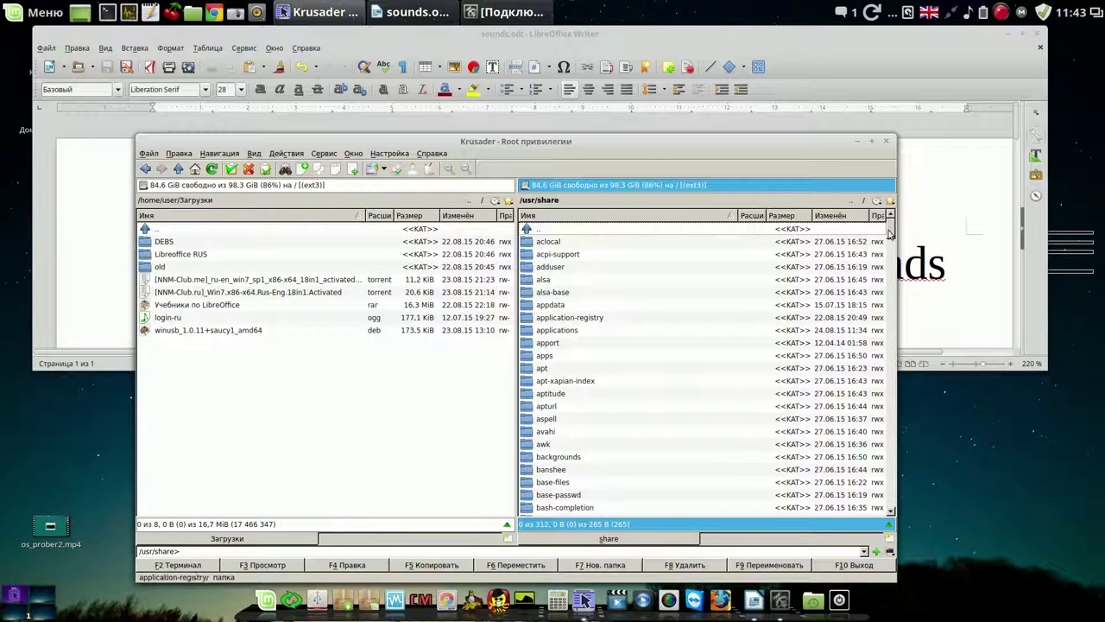
{"action": "left_click_drag", "start_coordinate": [892, 229], "coordinate": [892, 398]}
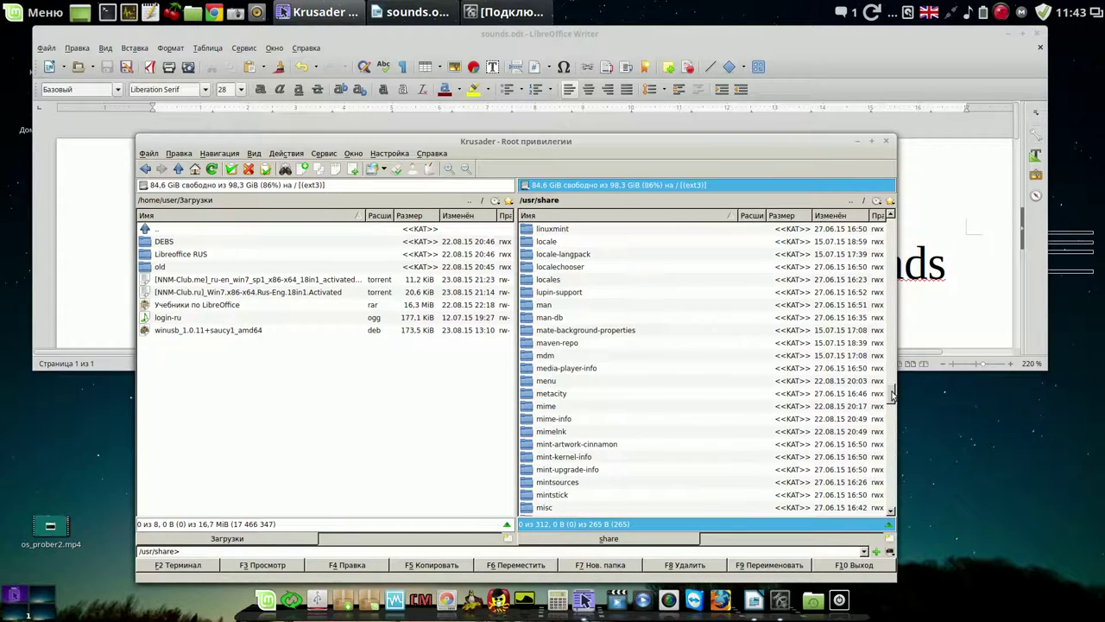
{"action": "left_click", "coordinate": [535, 447]}
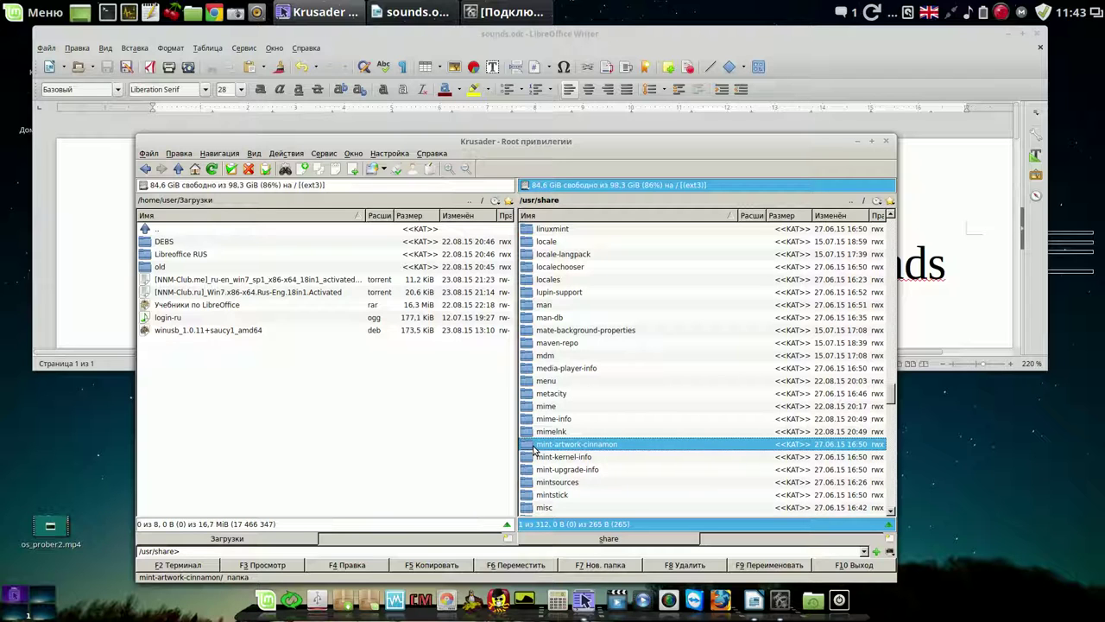
{"action": "double_click", "coordinate": [534, 447]}
{"action": "double_click", "coordinate": [546, 254]}
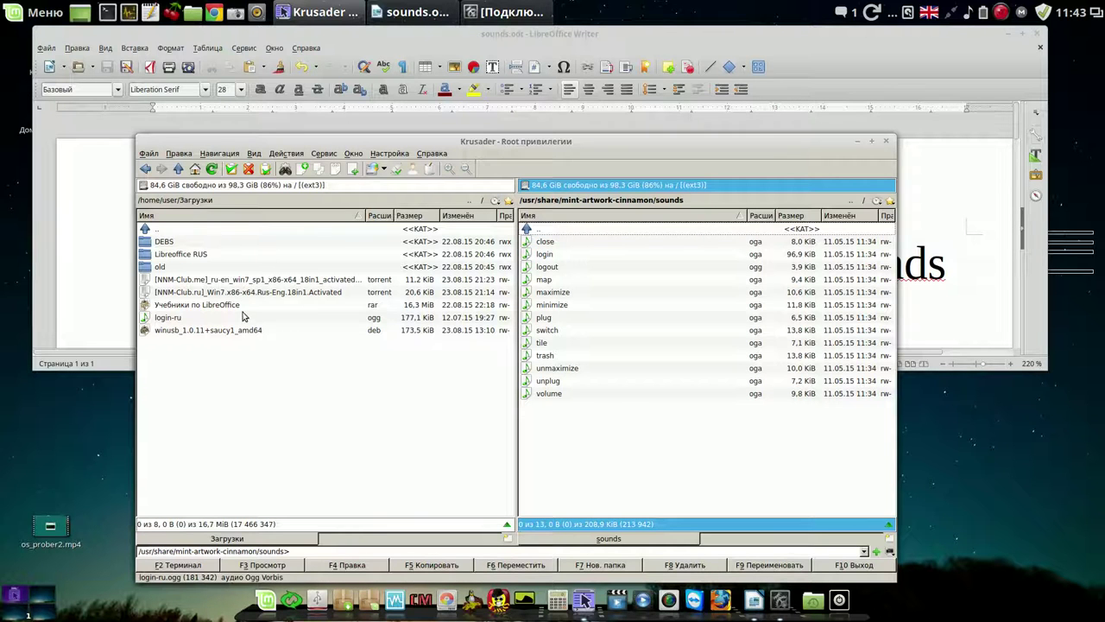
Copy login-ru.ogg from the Загрузки folder into /usr/share/mint-artwork-cinnamon/sounds/ and close the root Krusader window
{"action": "left_click", "coordinate": [179, 319]}
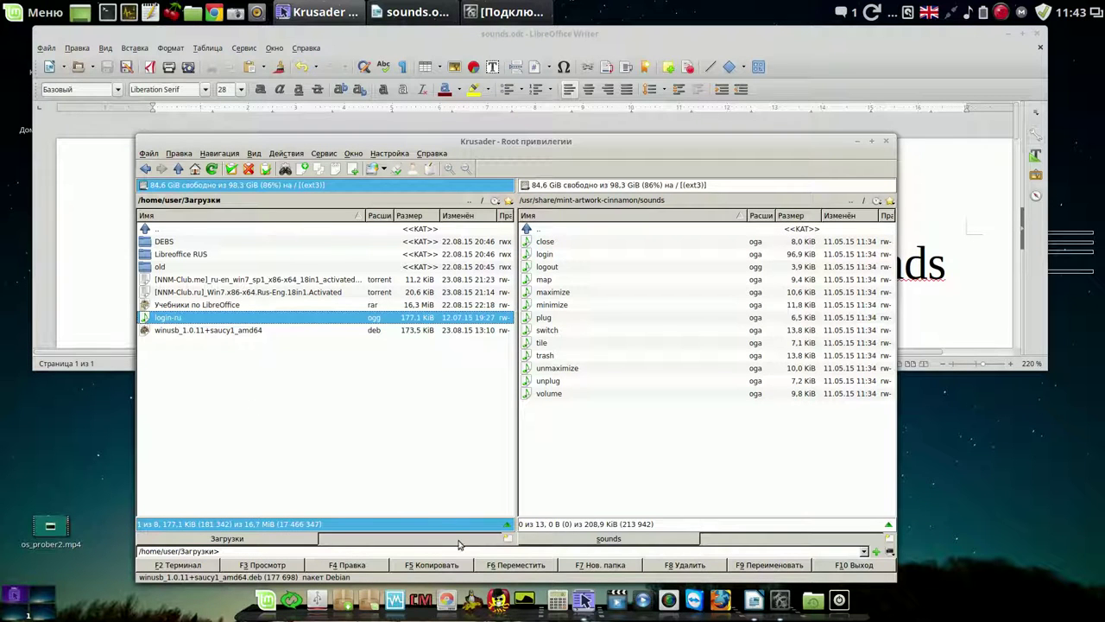
{"action": "left_click", "coordinate": [436, 564]}
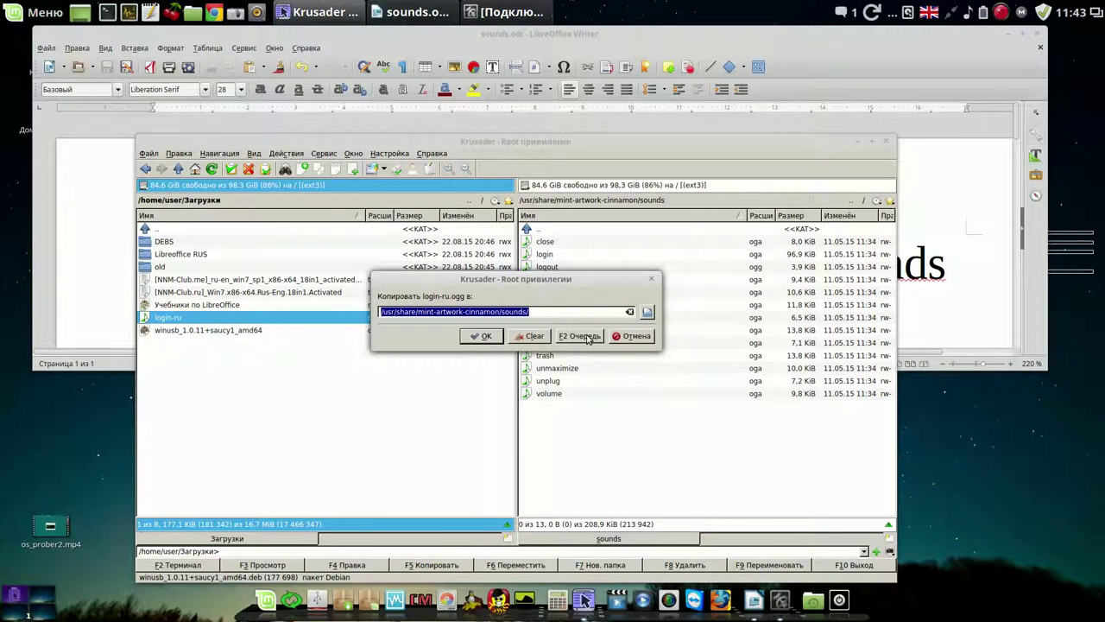
{"action": "key", "text": "Return"}
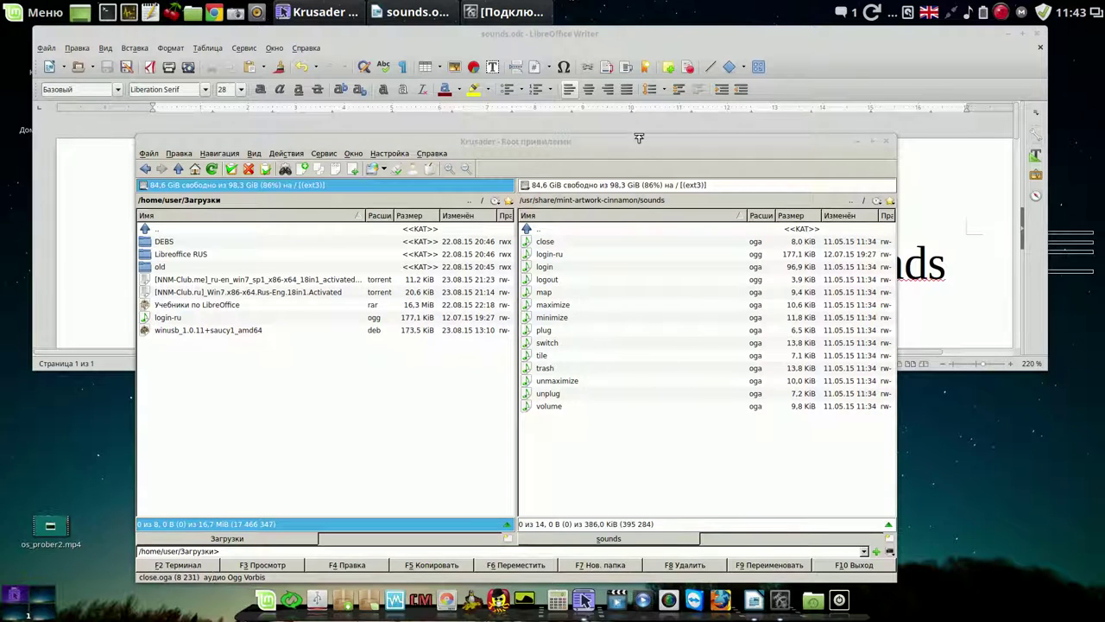
{"action": "left_click", "coordinate": [640, 143]}
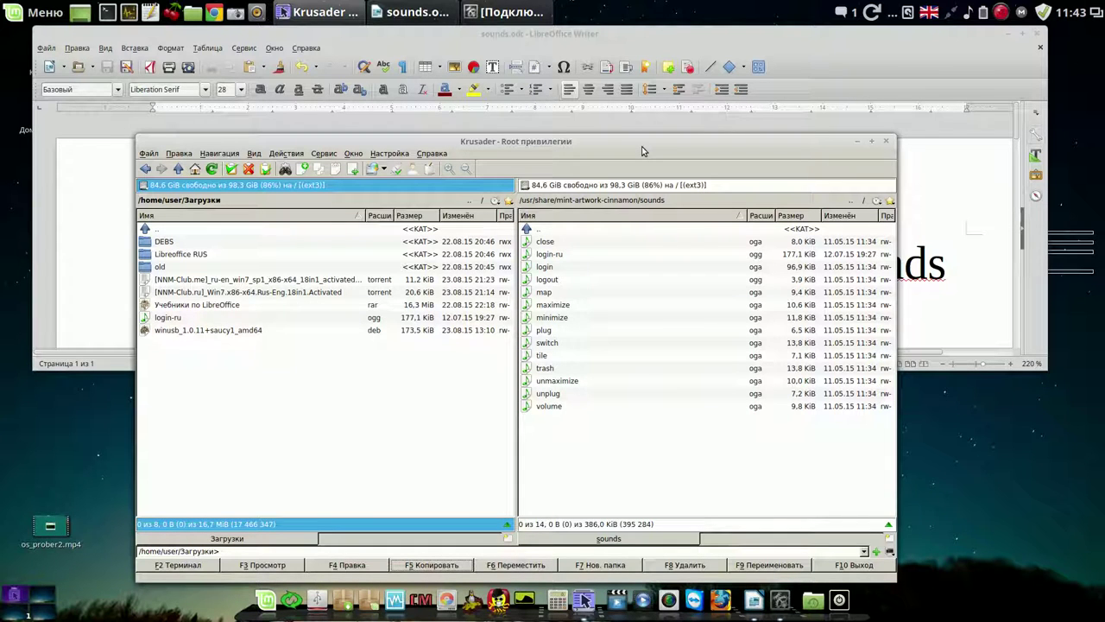
{"action": "left_click", "coordinate": [887, 142]}
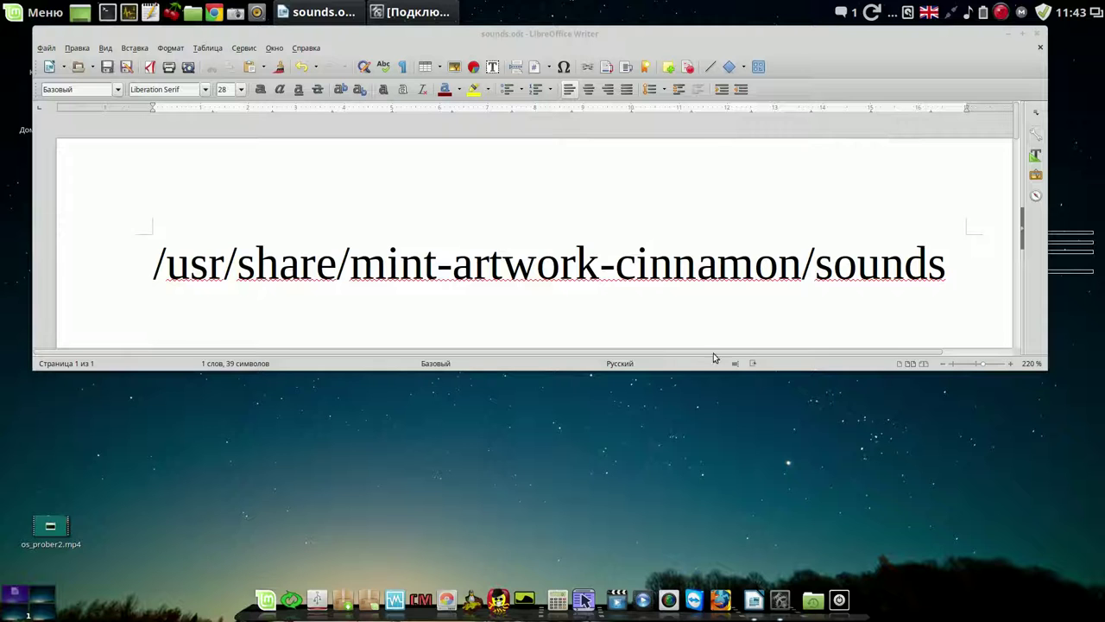
Reopen Krusader with root privileges by entering the password, close the ordinary Krusader window and reposition the root one
{"action": "left_click", "coordinate": [584, 599]}
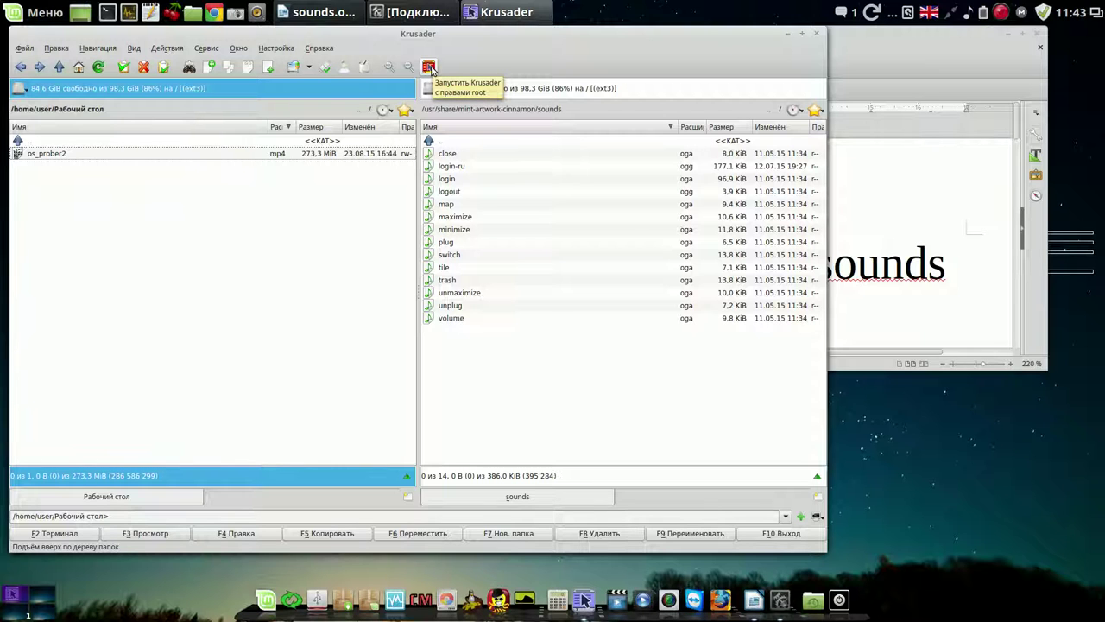
{"action": "left_click", "coordinate": [429, 67]}
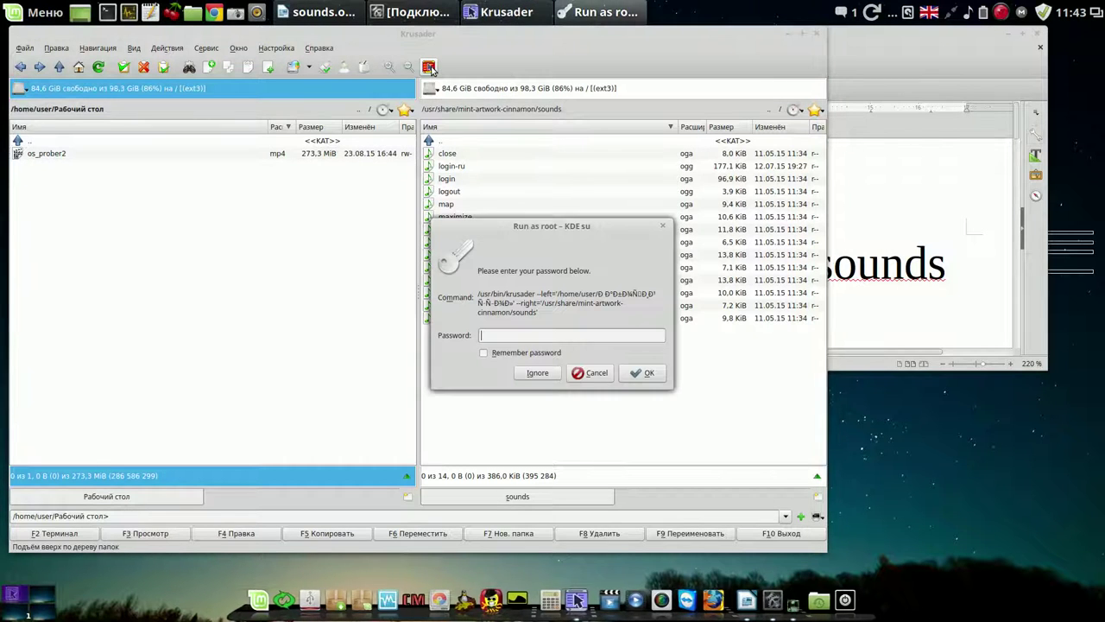
{"action": "type", "text": "*"}
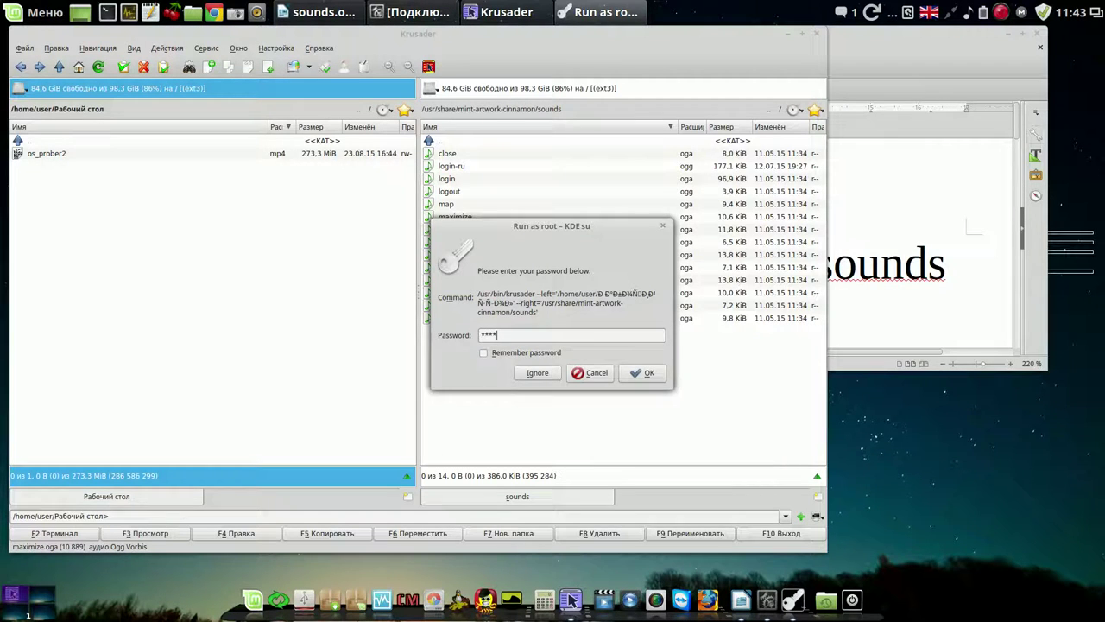
{"action": "type", "text": "***"}
{"action": "key", "text": "Return"}
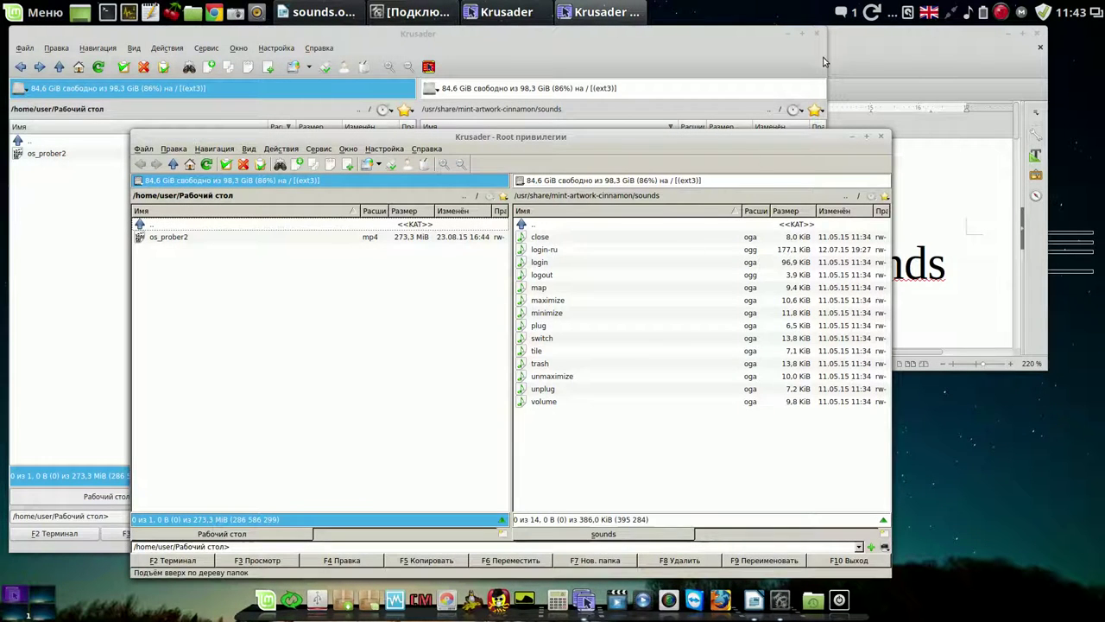
{"action": "left_click", "coordinate": [815, 32]}
{"action": "left_click_drag", "start_coordinate": [717, 139], "coordinate": [719, 91]}
Set the Group and Others access permissions of login-ru.ogg in the sounds folder to Forbidden
{"action": "left_click", "coordinate": [553, 204]}
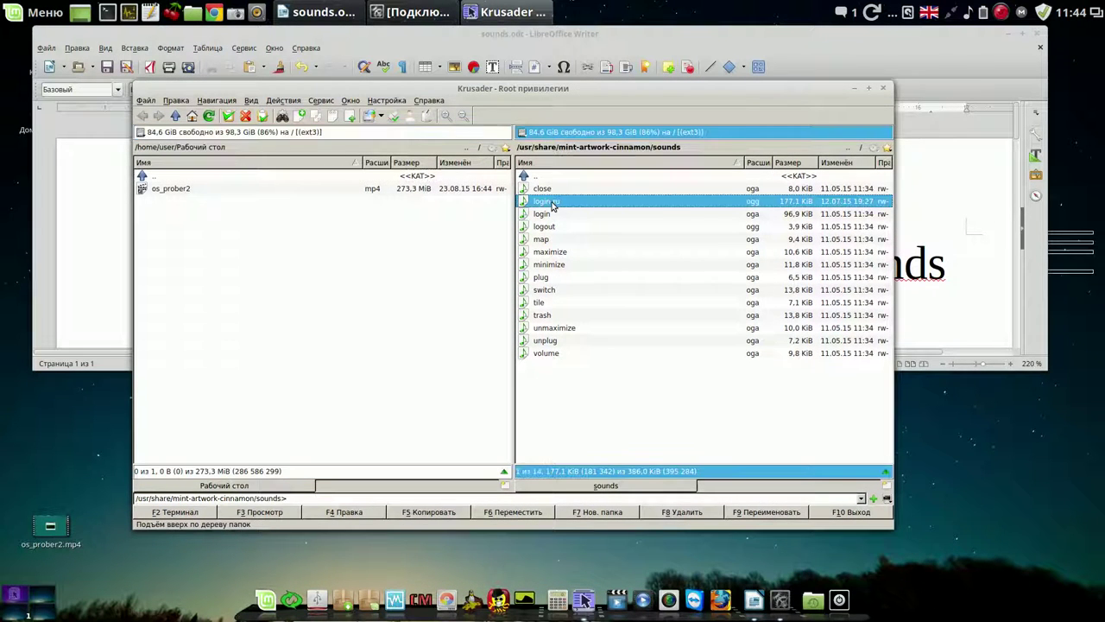
{"action": "right_click", "coordinate": [553, 205]}
{"action": "left_click", "coordinate": [578, 434]}
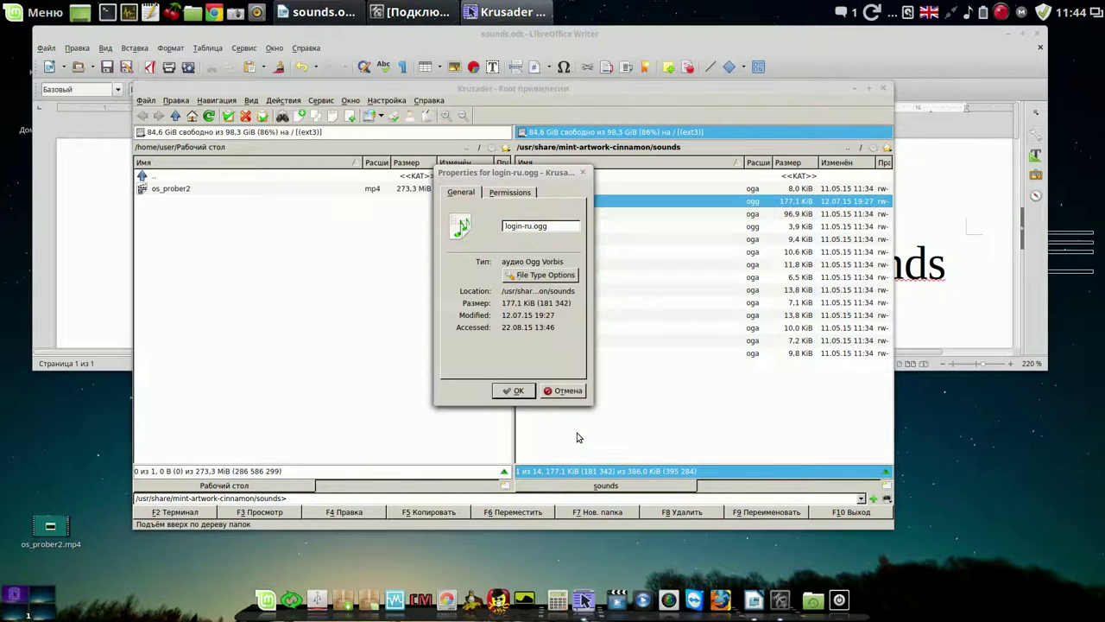
{"action": "left_click", "coordinate": [519, 197]}
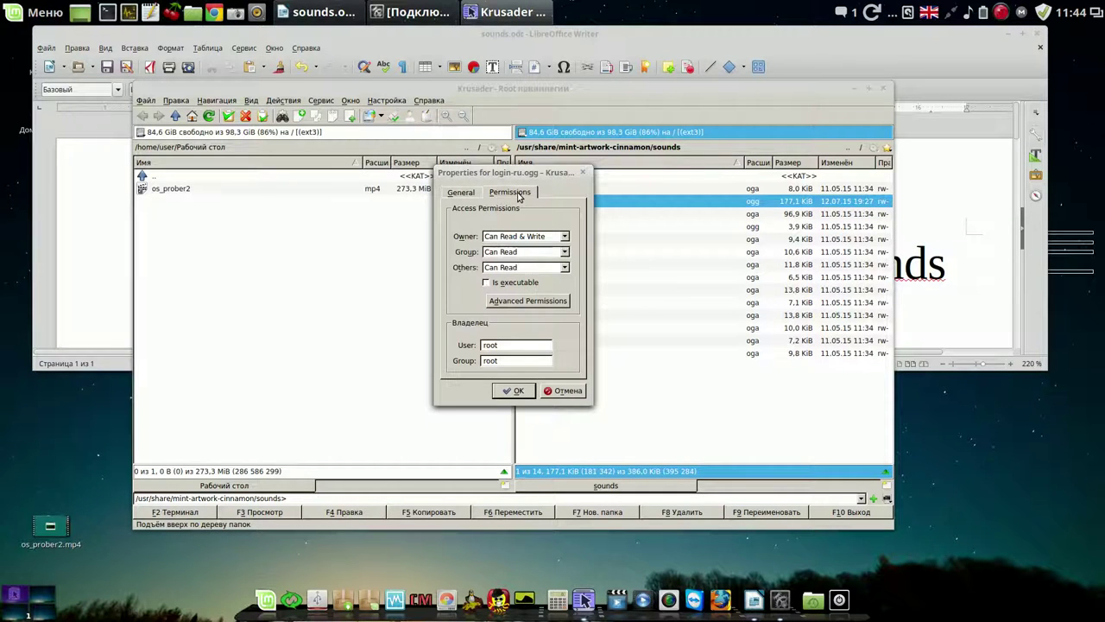
{"action": "left_click", "coordinate": [565, 252]}
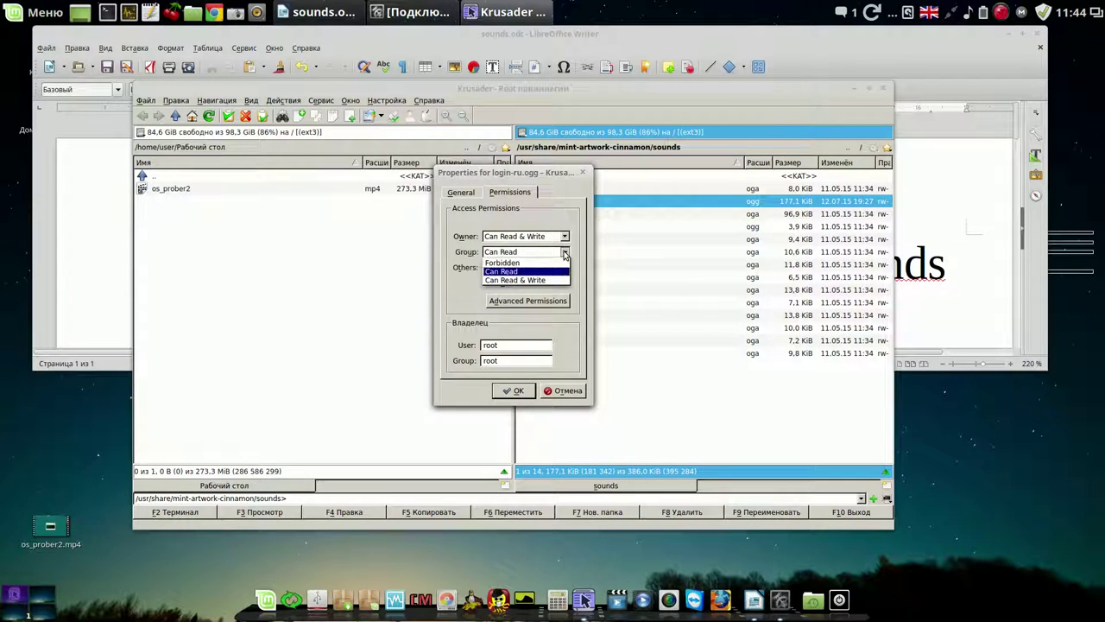
{"action": "left_click", "coordinate": [552, 260]}
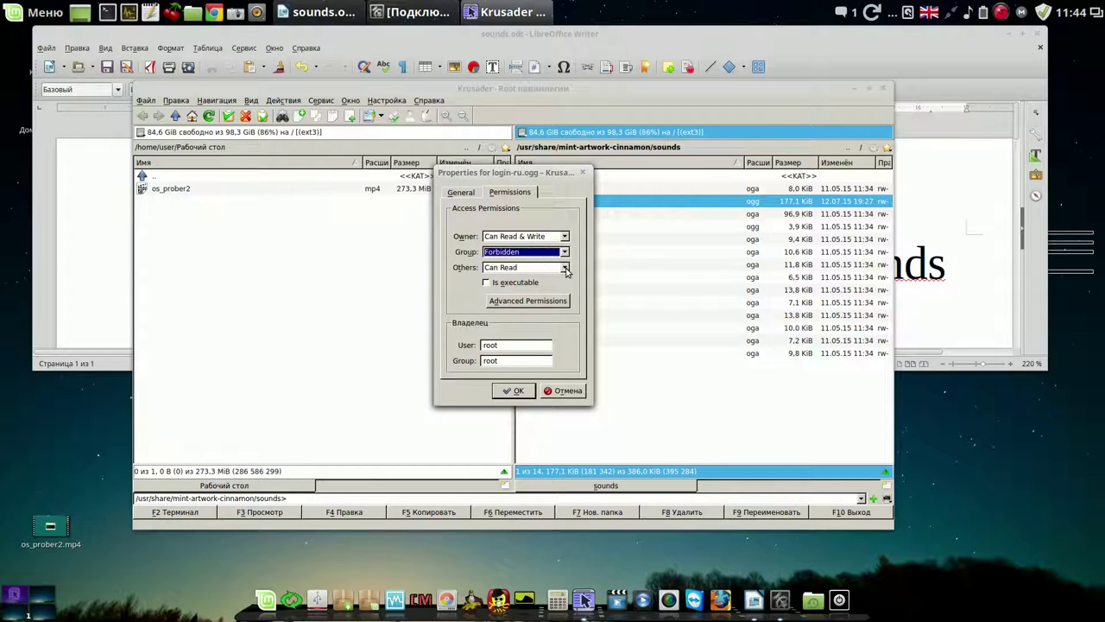
{"action": "left_click", "coordinate": [567, 267]}
{"action": "left_click", "coordinate": [558, 280]}
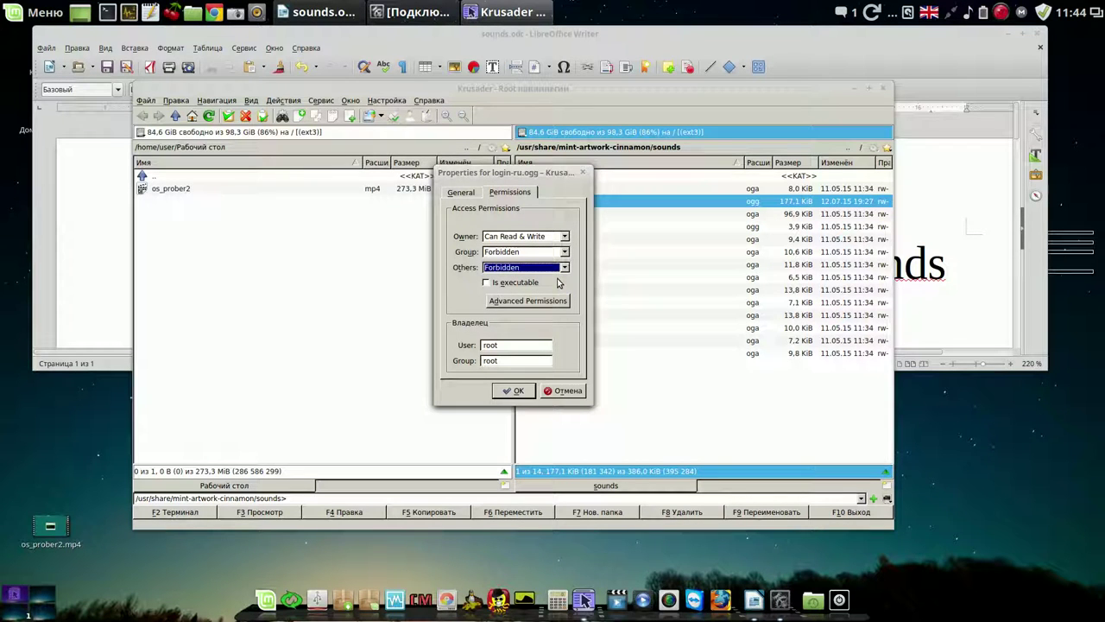
{"action": "left_click", "coordinate": [518, 396]}
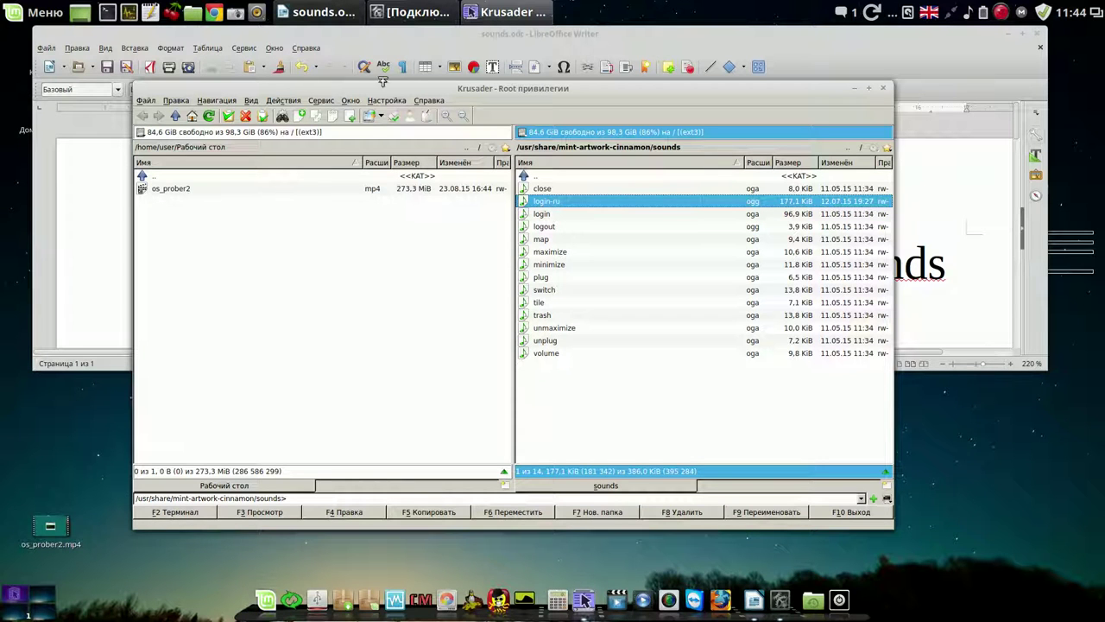
In the system sound settings, assign login-ru.ogg to the Запуск Cinnamon sound effect, playing the effect before and after the change
{"action": "left_click", "coordinate": [256, 12]}
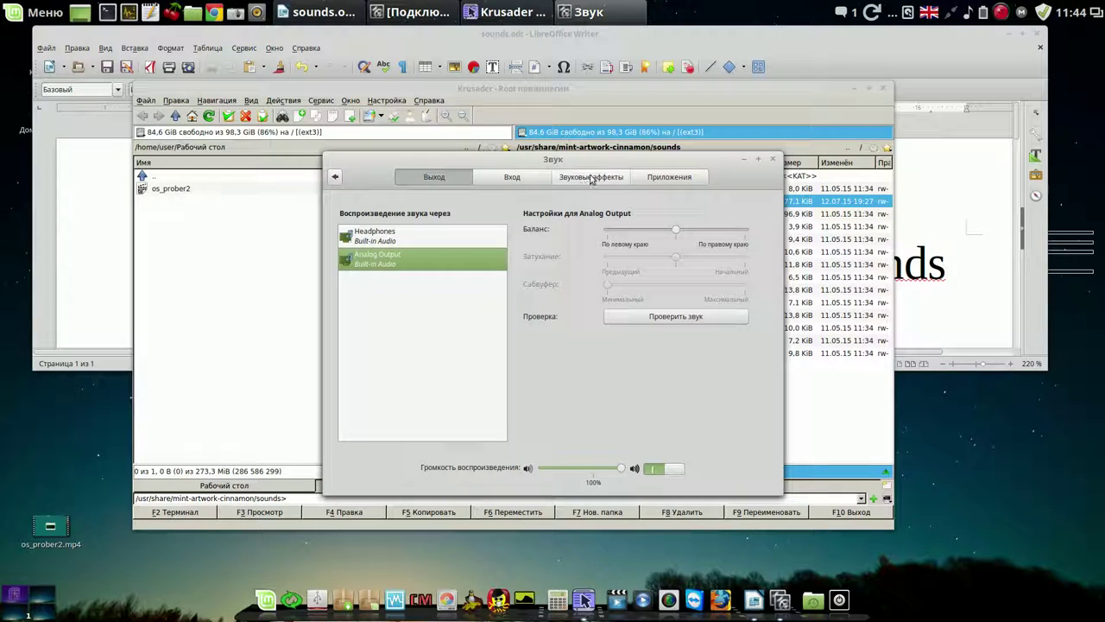
{"action": "left_click", "coordinate": [590, 178]}
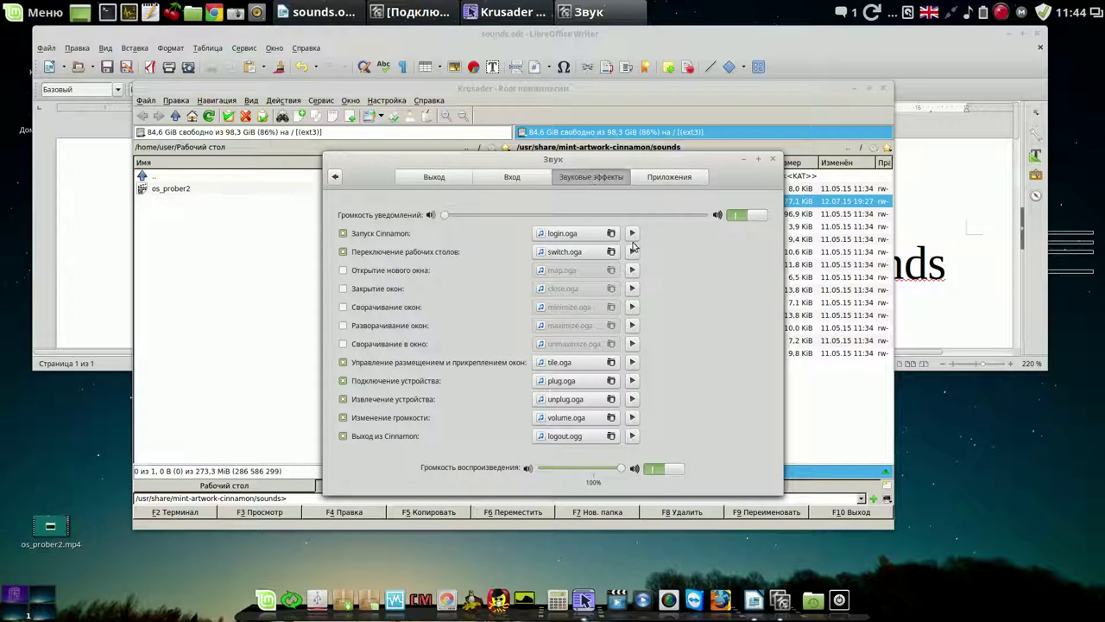
{"action": "left_click", "coordinate": [633, 235]}
{"action": "left_click", "coordinate": [610, 234]}
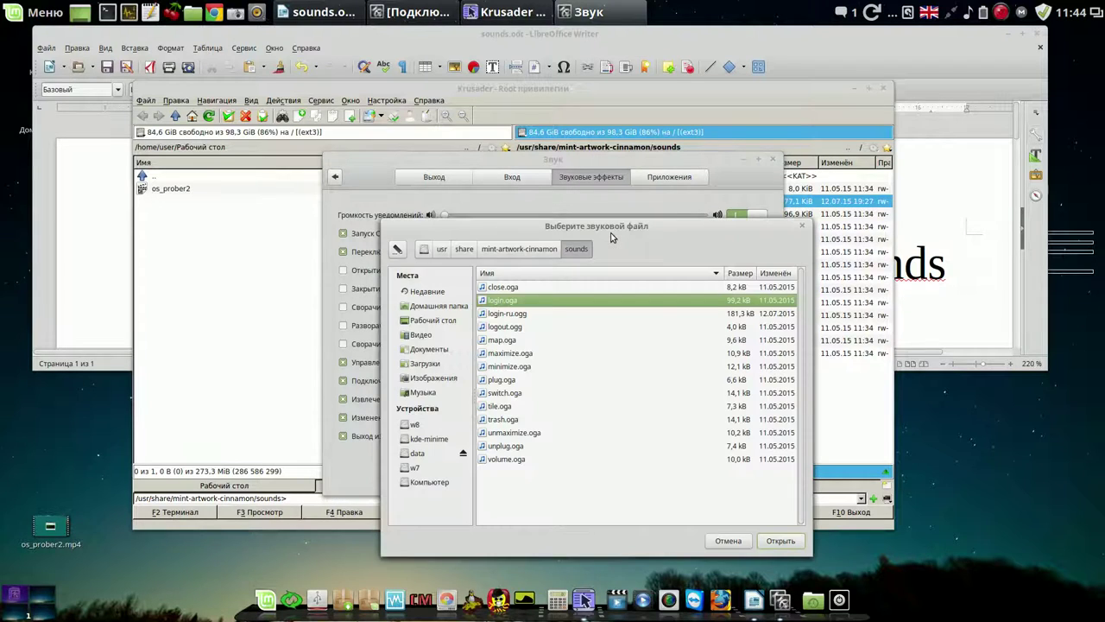
{"action": "left_click", "coordinate": [526, 314]}
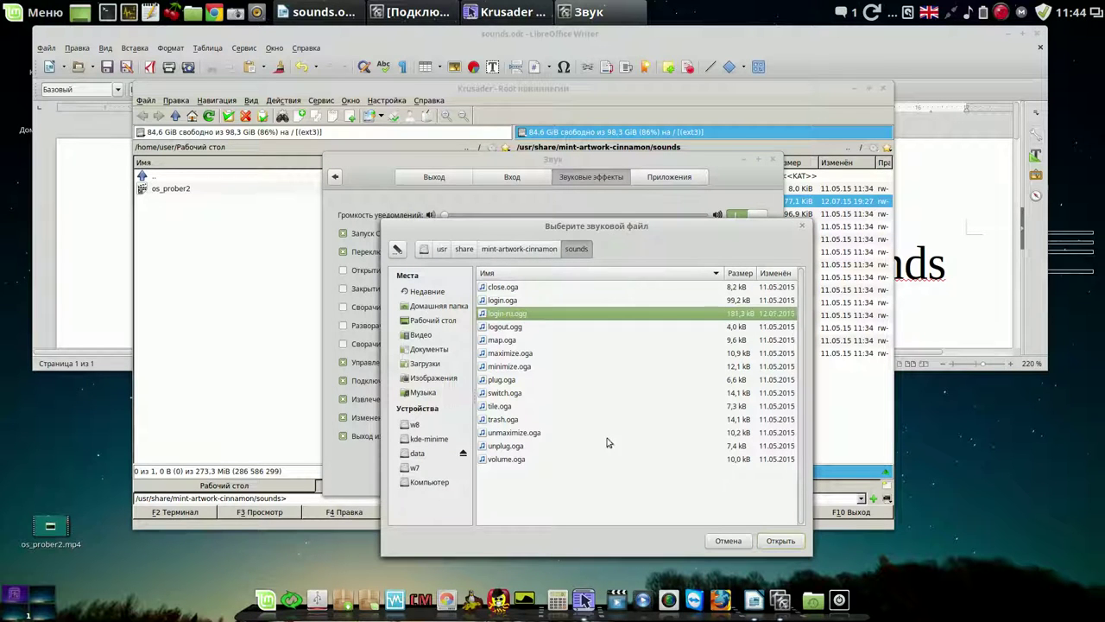
{"action": "left_click", "coordinate": [779, 540]}
{"action": "left_click", "coordinate": [632, 234]}
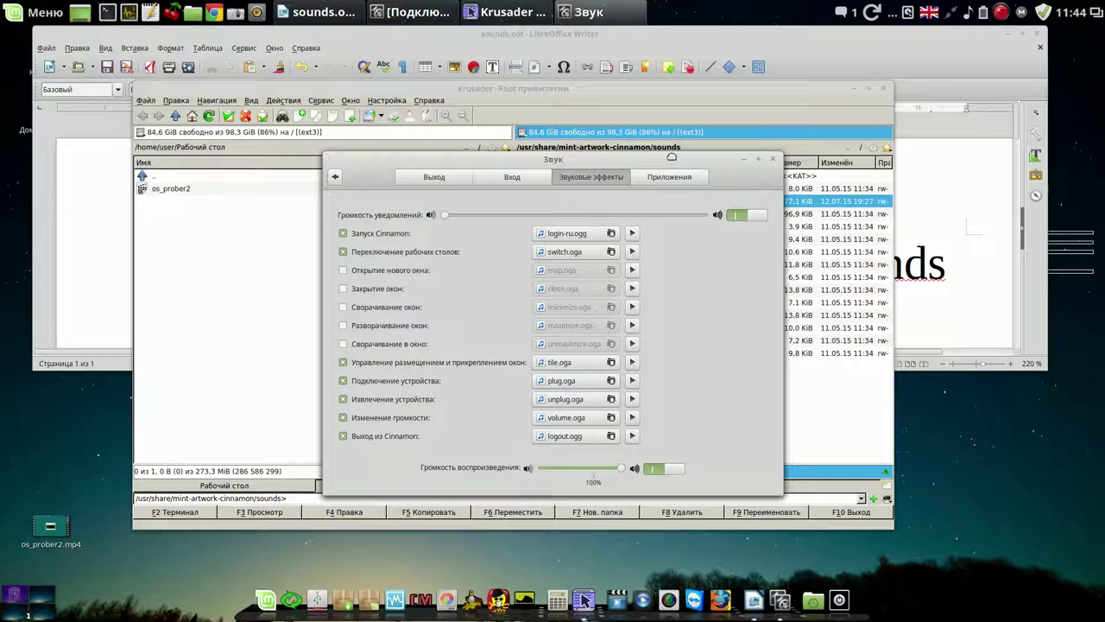
Move the sound settings window aside and set login-ru.ogg's Group and Others permissions to Can Read in Krusader
{"action": "left_click_drag", "start_coordinate": [670, 158], "coordinate": [801, 227]}
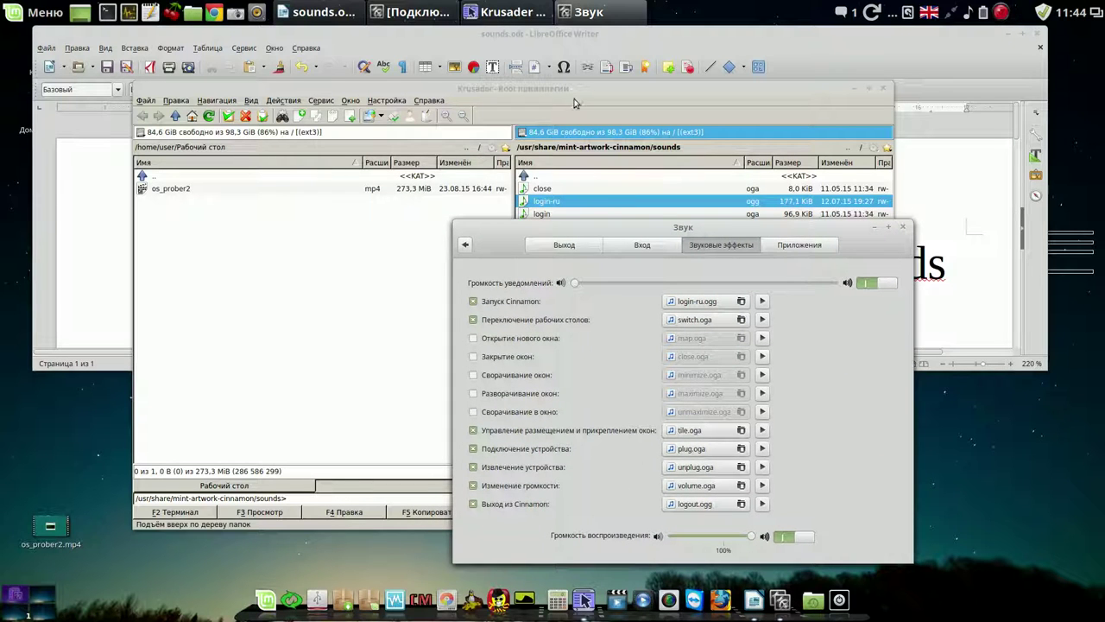
{"action": "left_click", "coordinate": [582, 96]}
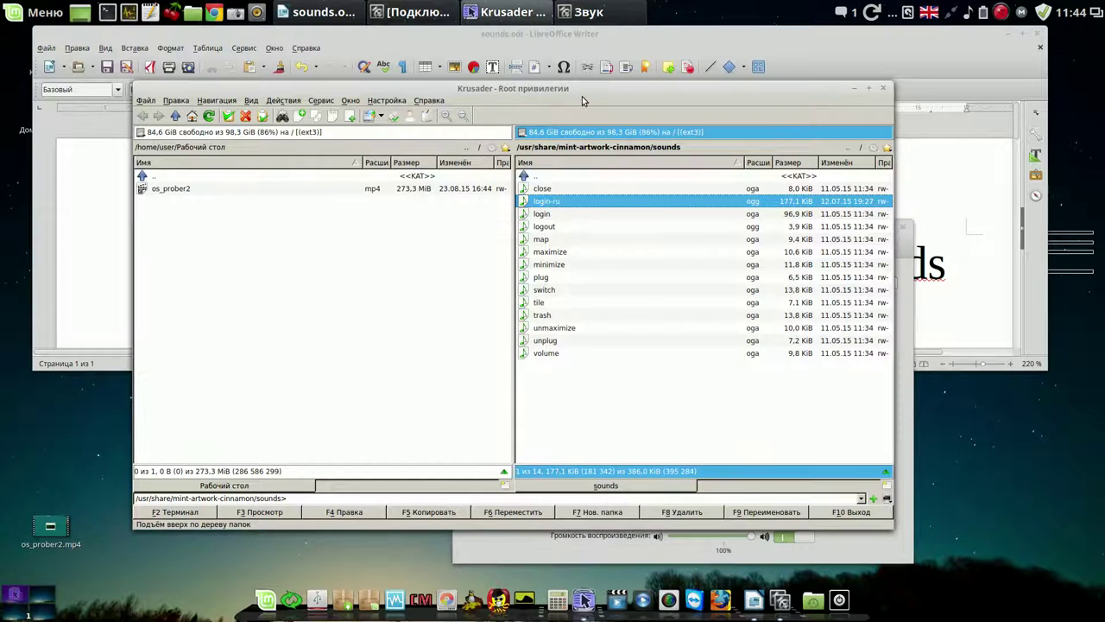
{"action": "right_click", "coordinate": [570, 202]}
{"action": "left_click", "coordinate": [620, 429]}
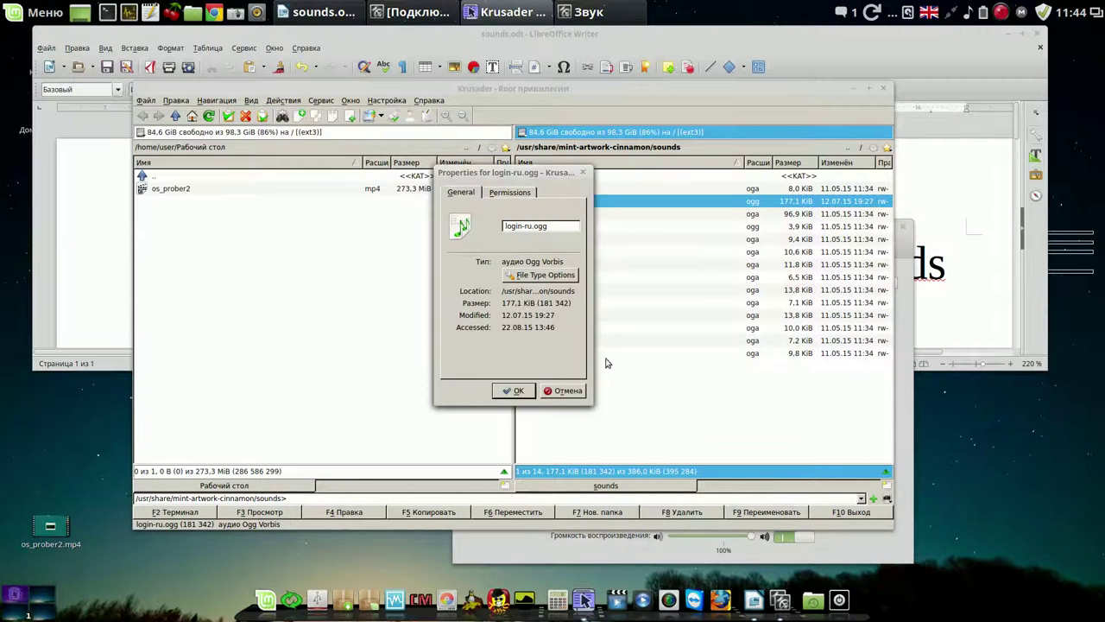
{"action": "left_click", "coordinate": [521, 195]}
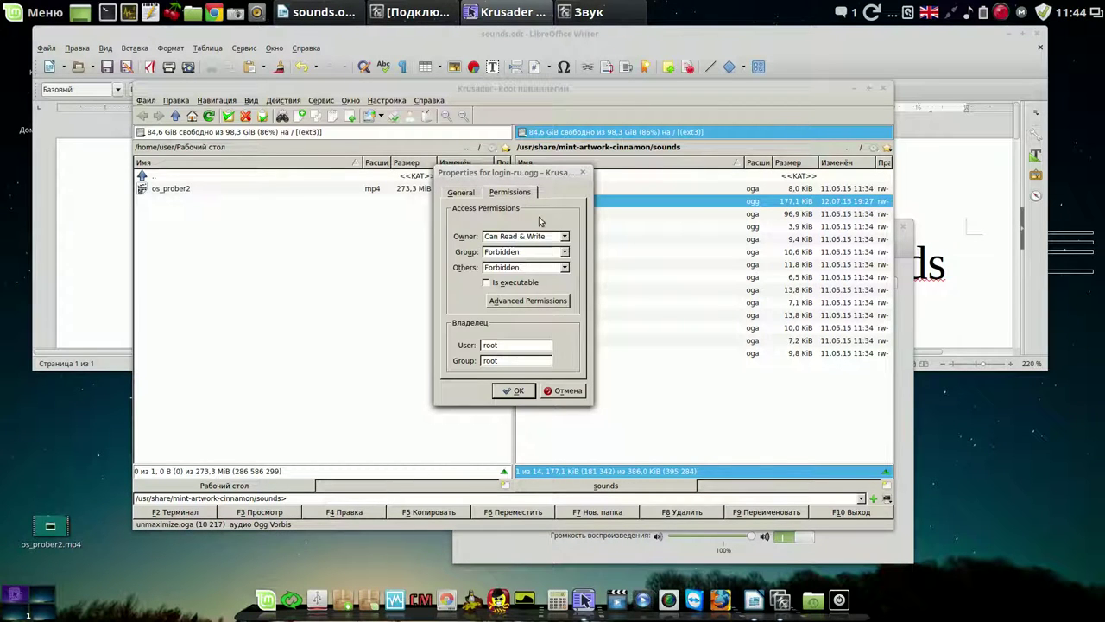
{"action": "left_click", "coordinate": [564, 251]}
{"action": "left_click", "coordinate": [546, 270]}
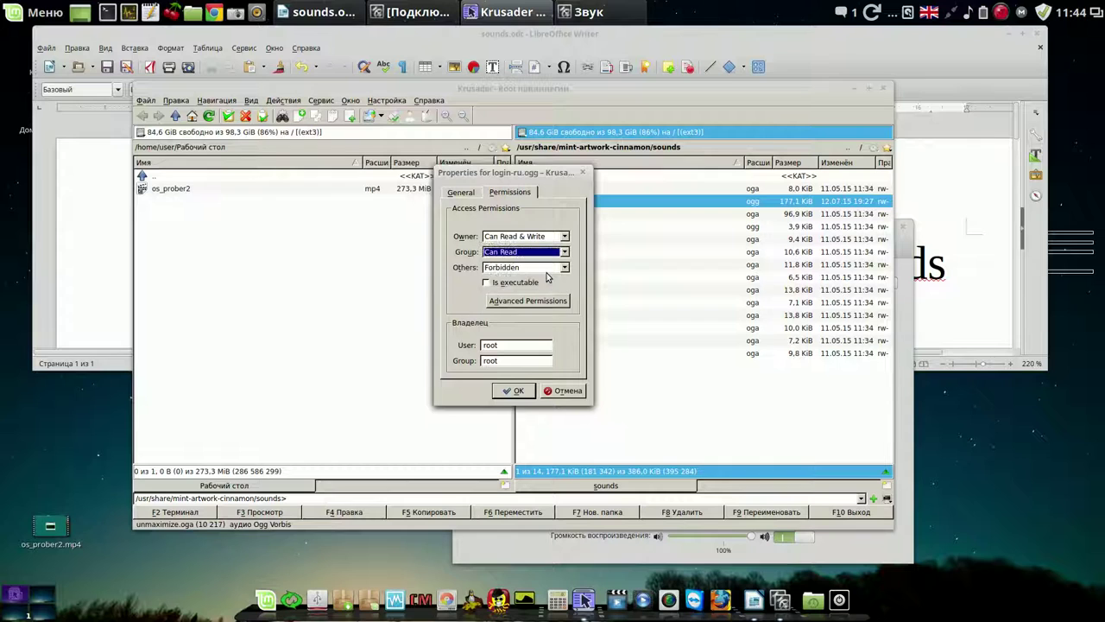
{"action": "left_click", "coordinate": [546, 269]}
{"action": "left_click", "coordinate": [546, 285]}
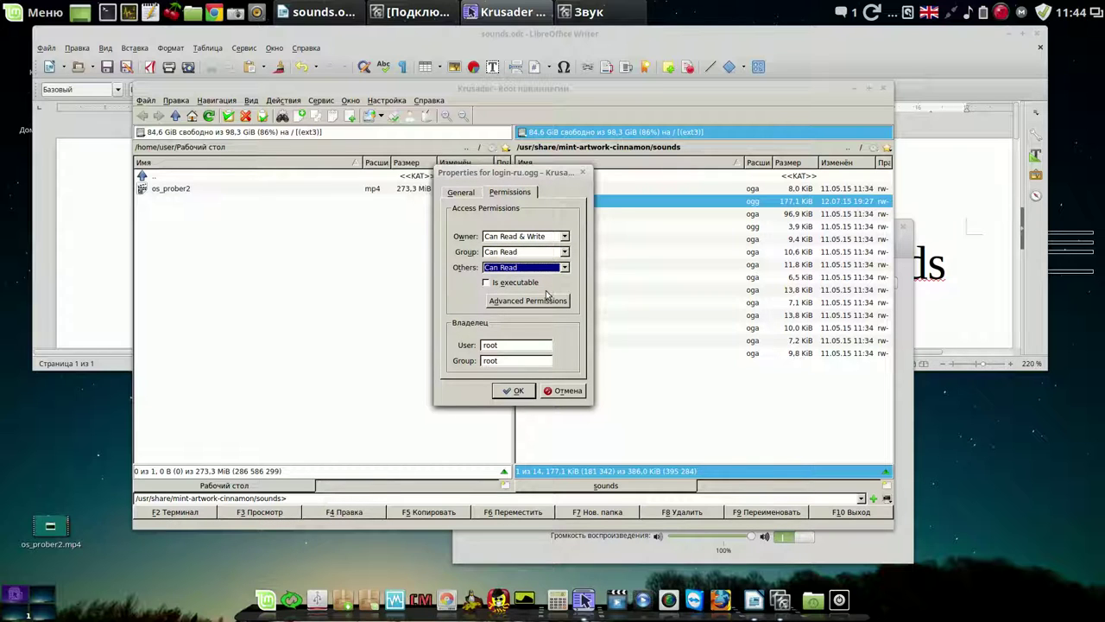
{"action": "left_click", "coordinate": [524, 392]}
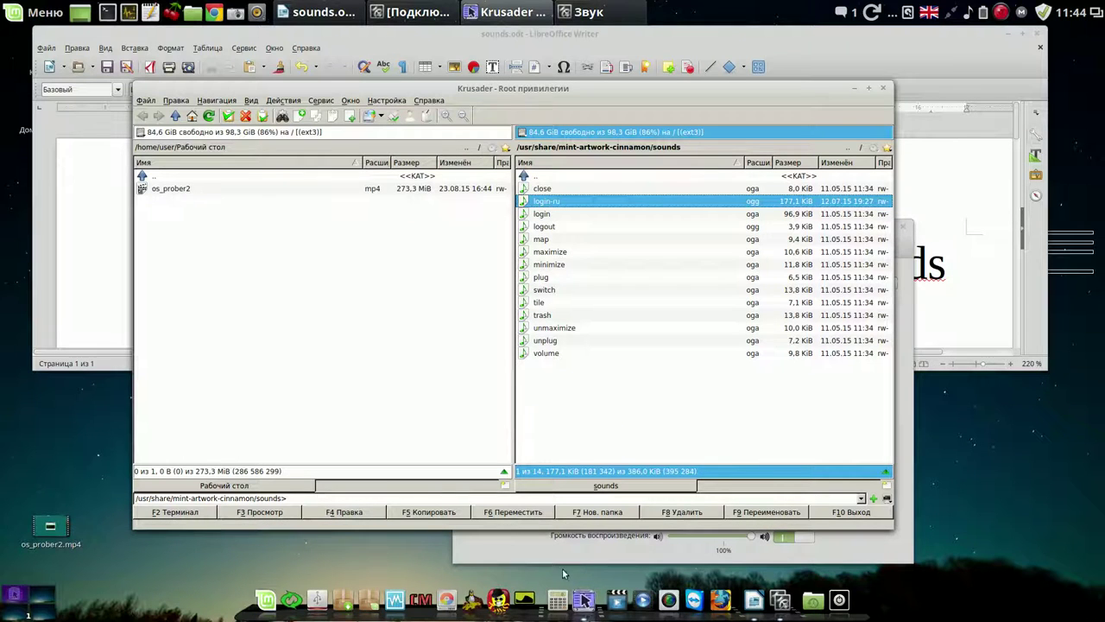
Return to the sound settings and play the Запуск Cinnamon sound
{"action": "left_click", "coordinate": [542, 547]}
{"action": "left_click", "coordinate": [762, 304]}
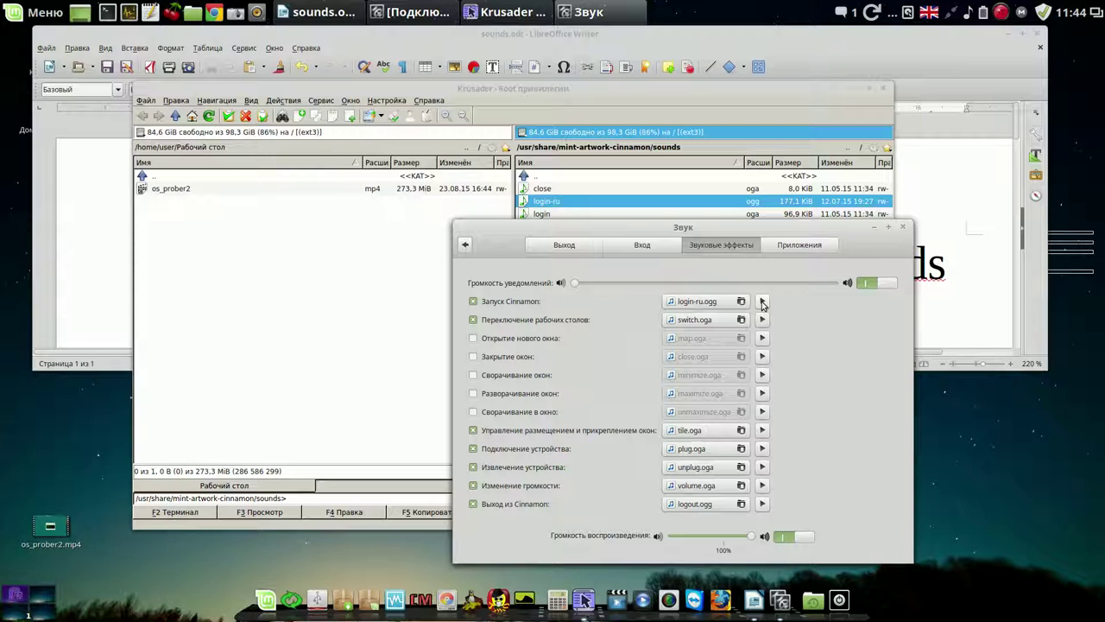
Close the sound settings and select the source login-ru.ogg in the /home/user/Загрузки folder in Krusader
{"action": "left_click_drag", "start_coordinate": [797, 231], "coordinate": [827, 143]}
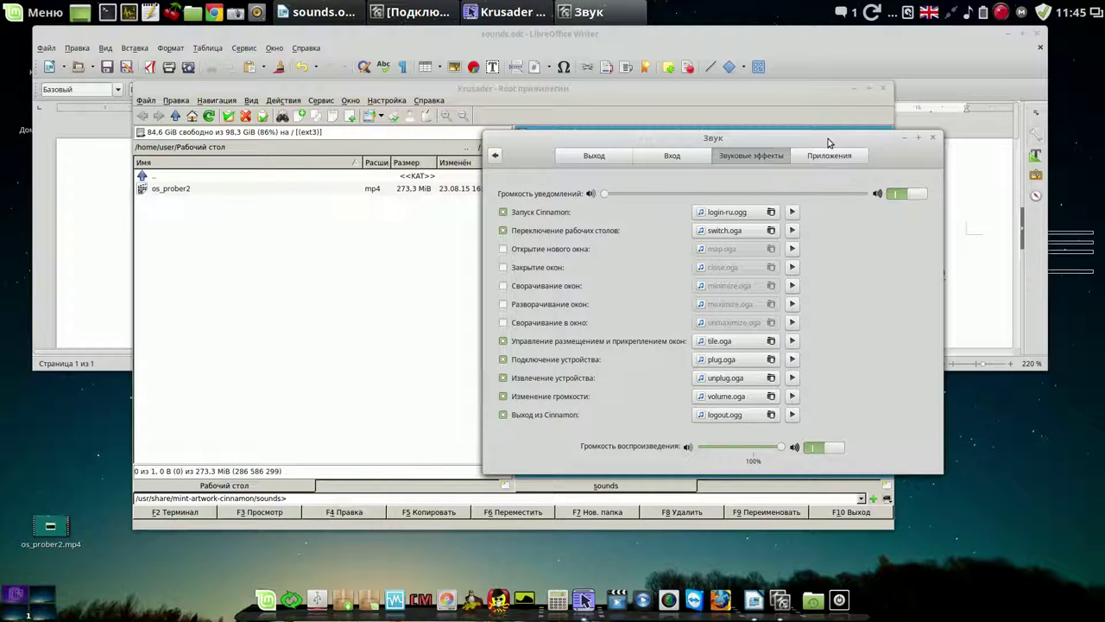
{"action": "left_click", "coordinate": [932, 139]}
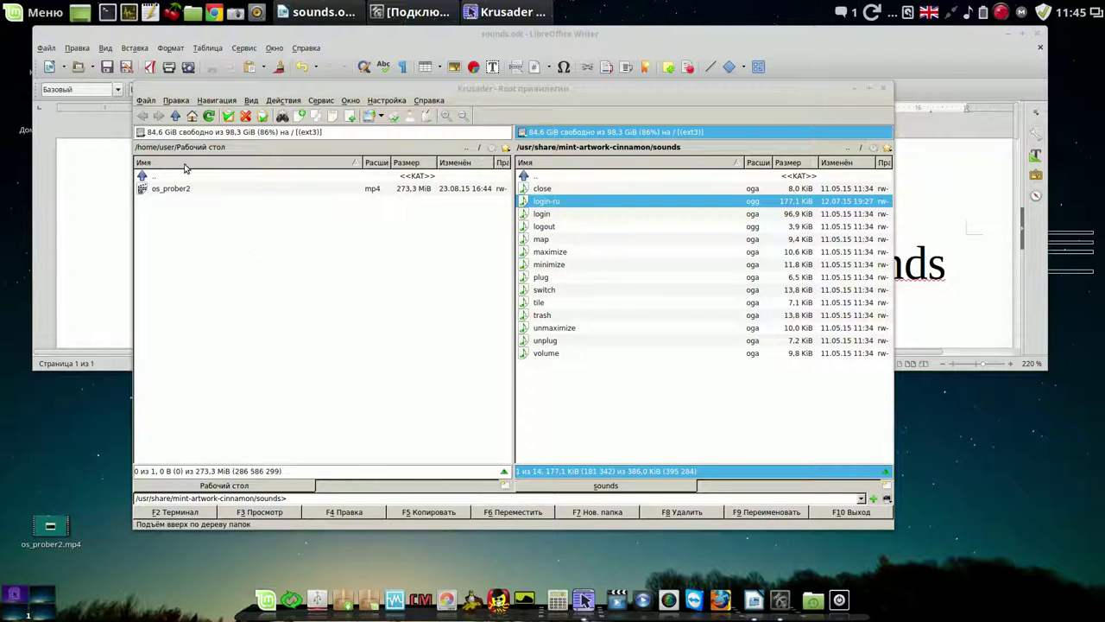
{"action": "left_click", "coordinate": [465, 149]}
{"action": "left_click", "coordinate": [466, 151]}
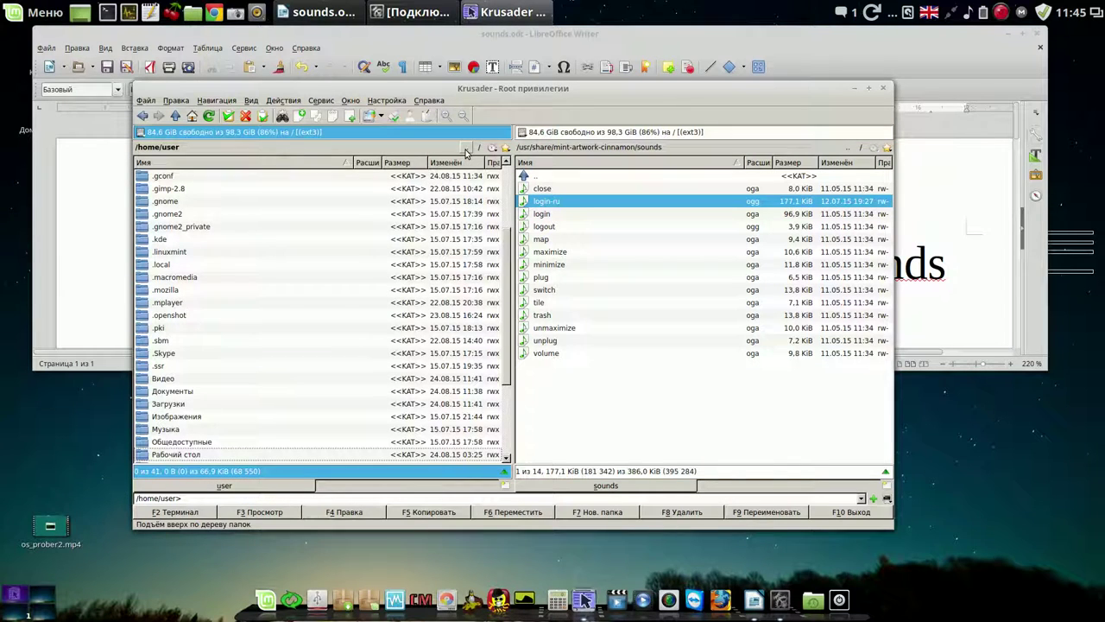
{"action": "double_click", "coordinate": [149, 404]}
{"action": "left_click", "coordinate": [145, 268]}
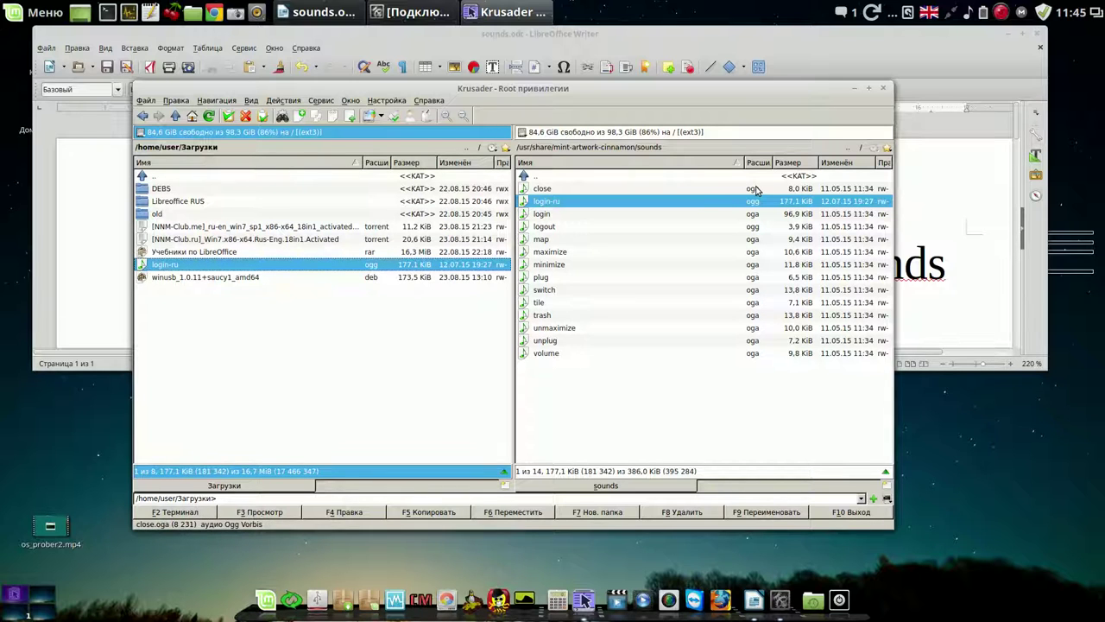
Minimize Krusader and highlight usr/share/mint-artwork-cinnamon/sounds in the sounds.odt document
{"action": "left_click", "coordinate": [852, 90]}
{"action": "left_click_drag", "start_coordinate": [165, 266], "coordinate": [941, 271]}
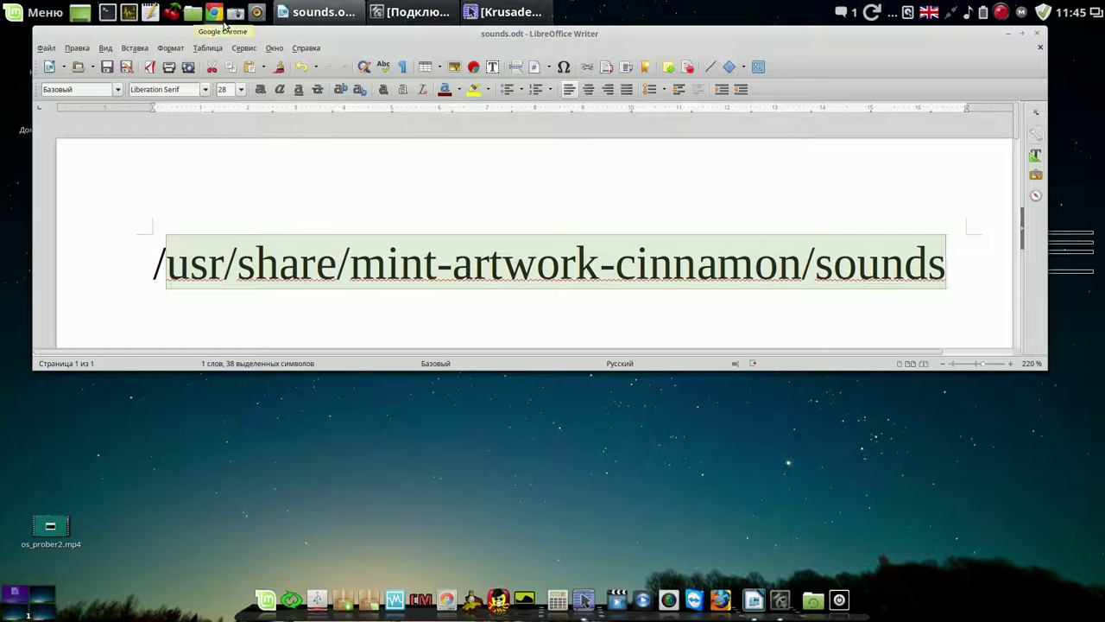
Check the sound file assigned to Запуск Cinnamon in the system sound effects, and close the sound settings
{"action": "left_click", "coordinate": [256, 13]}
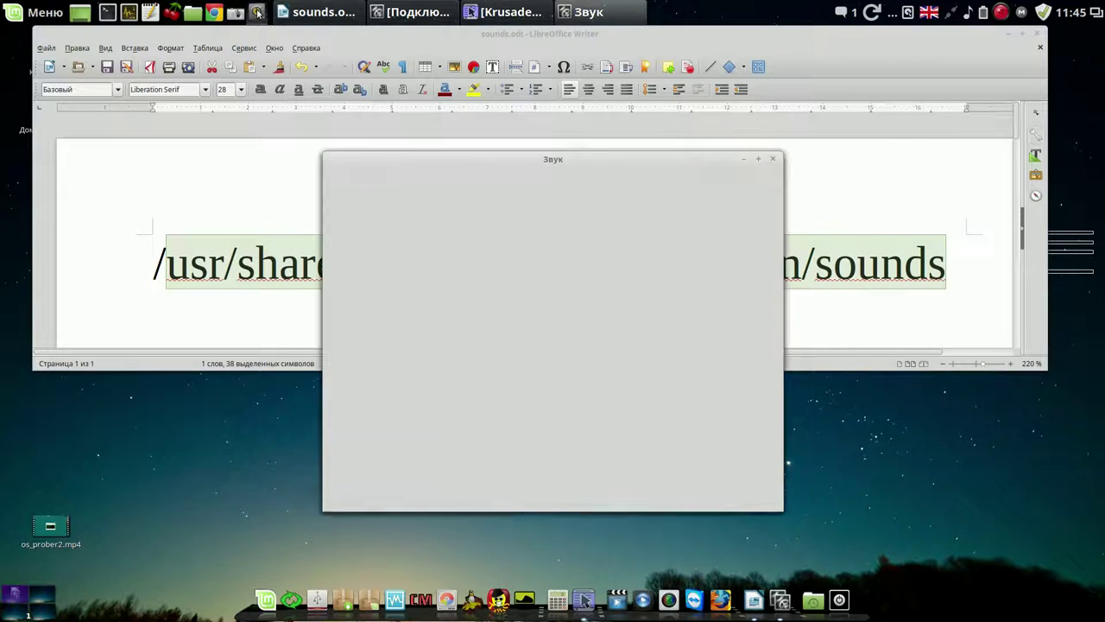
{"action": "left_click", "coordinate": [607, 178]}
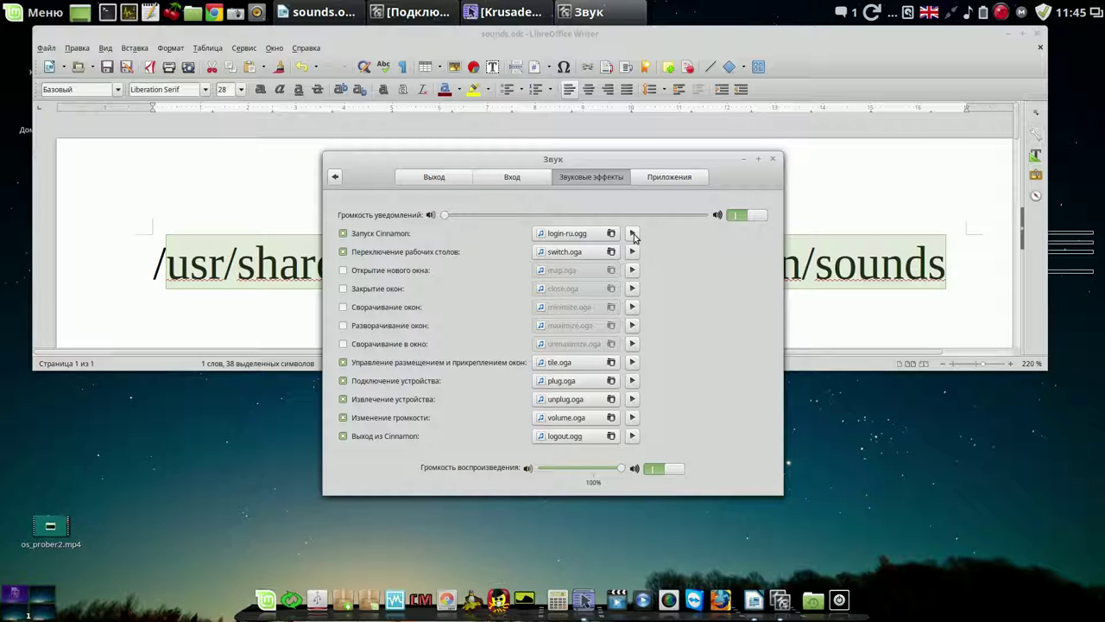
{"action": "left_click", "coordinate": [774, 161]}
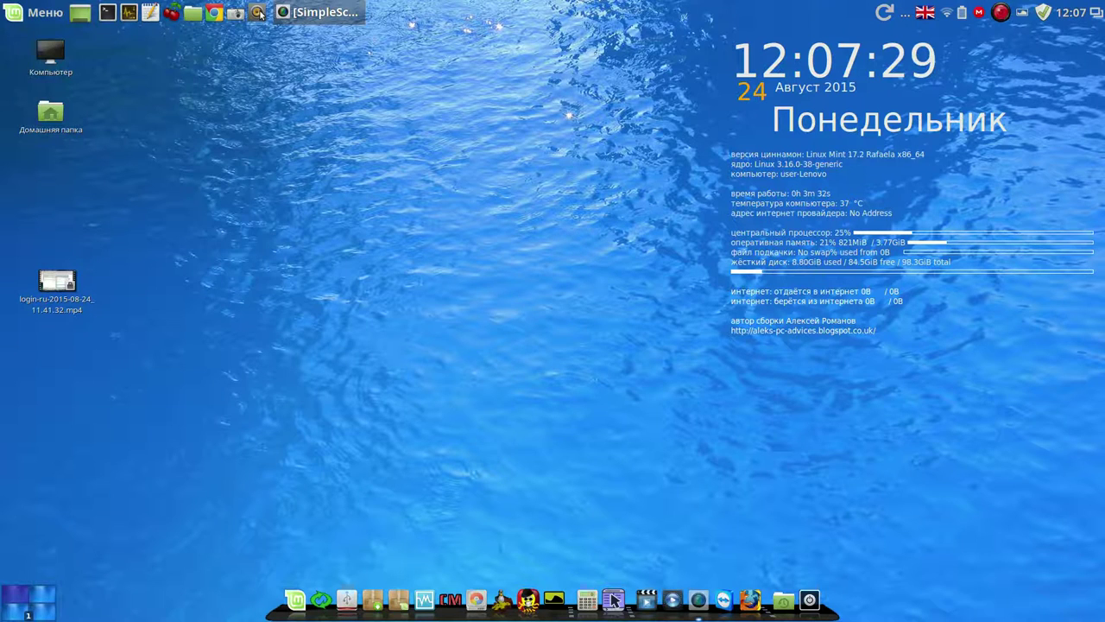
Reopen the sound effects settings and play the Запуск Cinnamon sound with the playback volume raised to 100%
{"action": "left_click", "coordinate": [613, 599]}
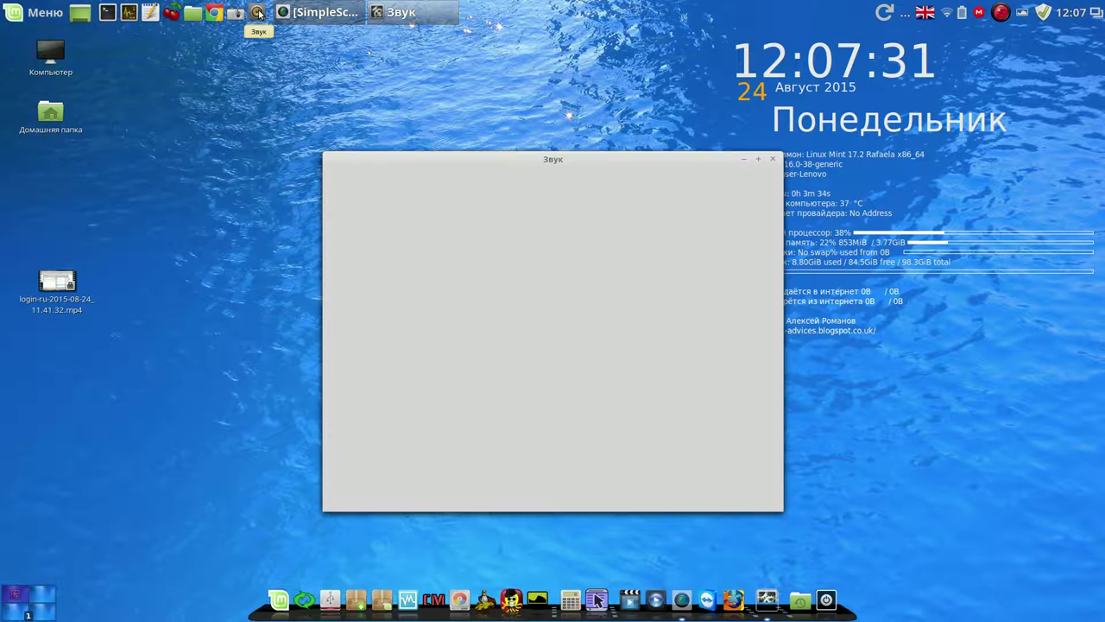
{"action": "left_click_drag", "start_coordinate": [536, 161], "coordinate": [454, 69]}
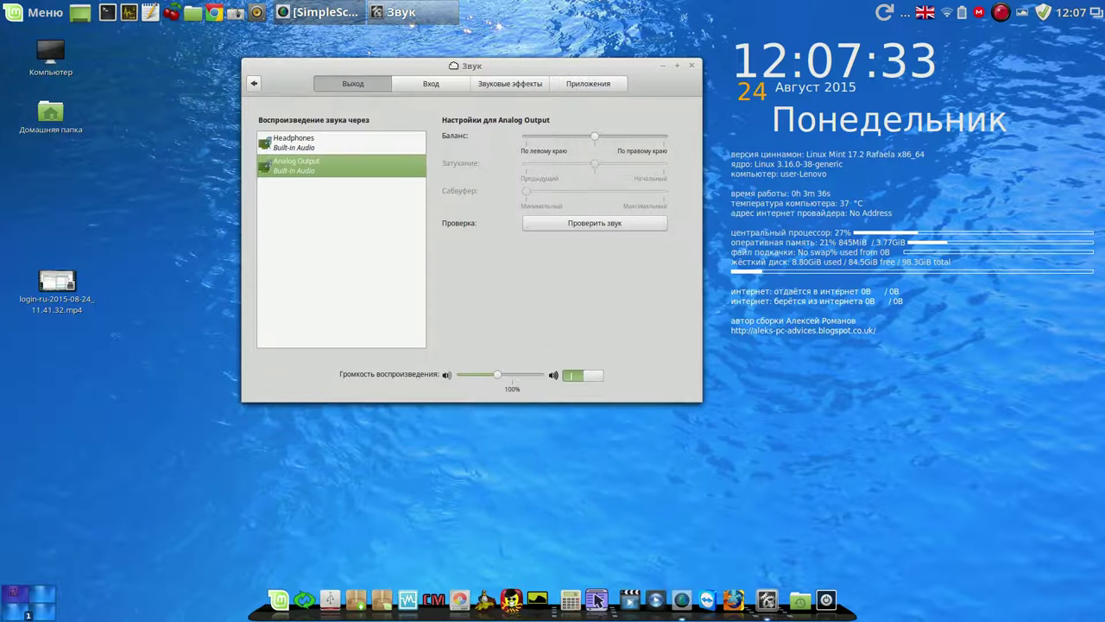
{"action": "left_click", "coordinate": [522, 90]}
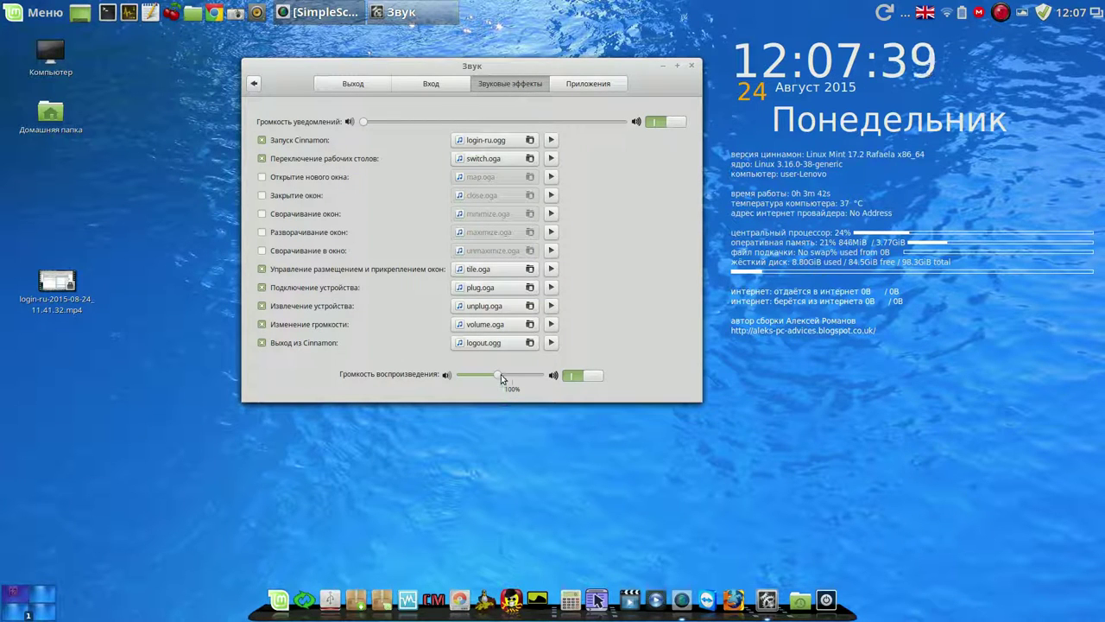
{"action": "left_click_drag", "start_coordinate": [501, 374], "coordinate": [514, 380]}
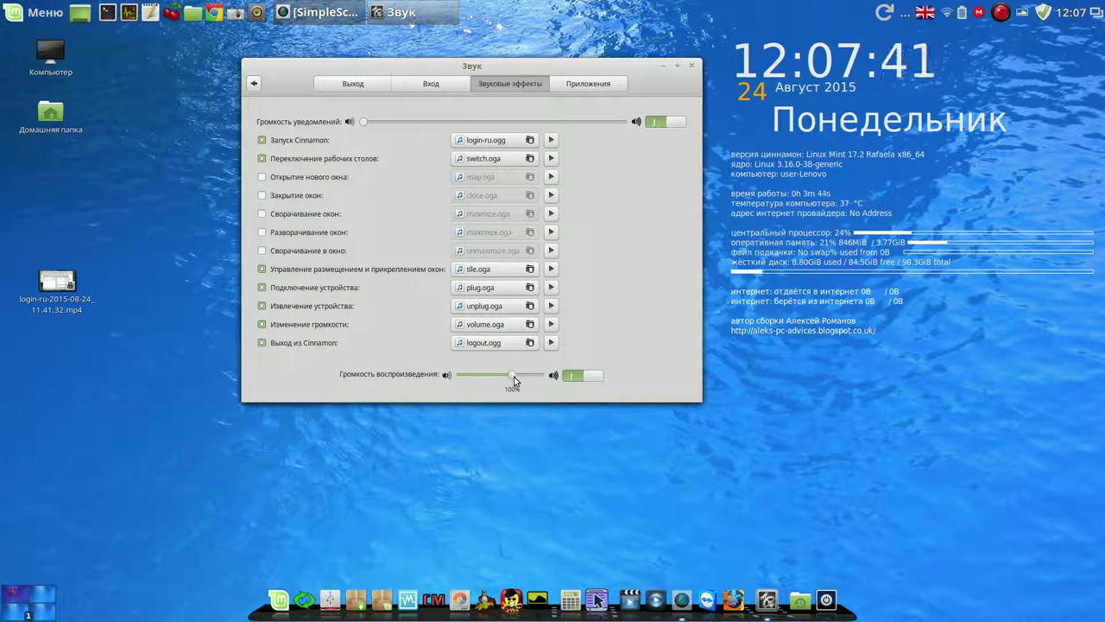
{"action": "left_click", "coordinate": [552, 141]}
Lower the playback volume below 100%, replay the Запуск Cinnamon sound and close the sound settings
{"action": "left_click_drag", "start_coordinate": [513, 374], "coordinate": [496, 378]}
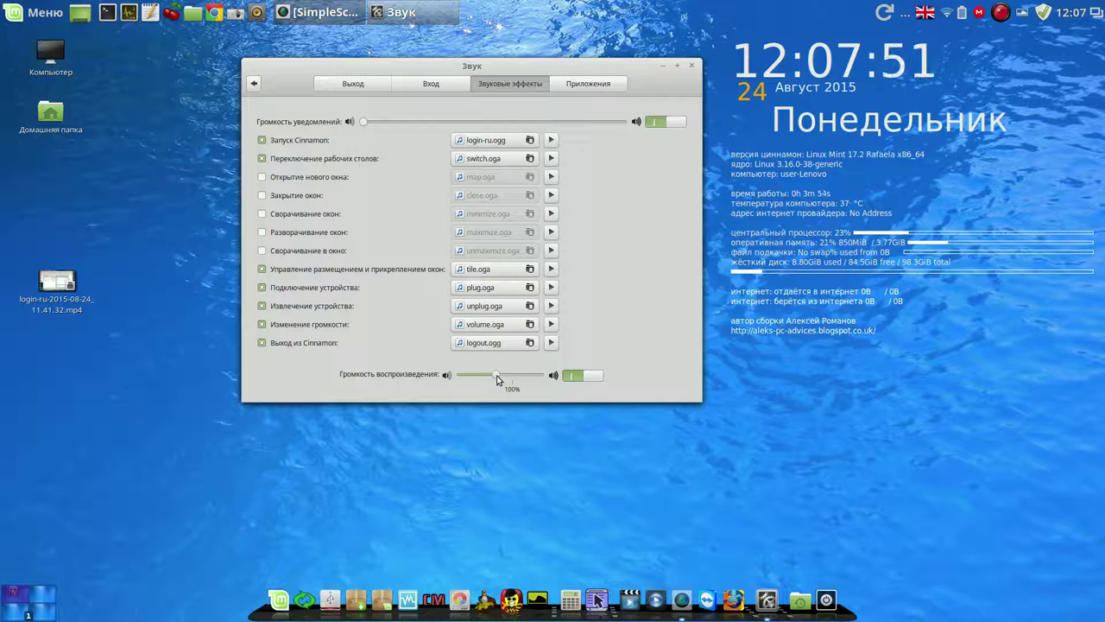
{"action": "left_click", "coordinate": [551, 141]}
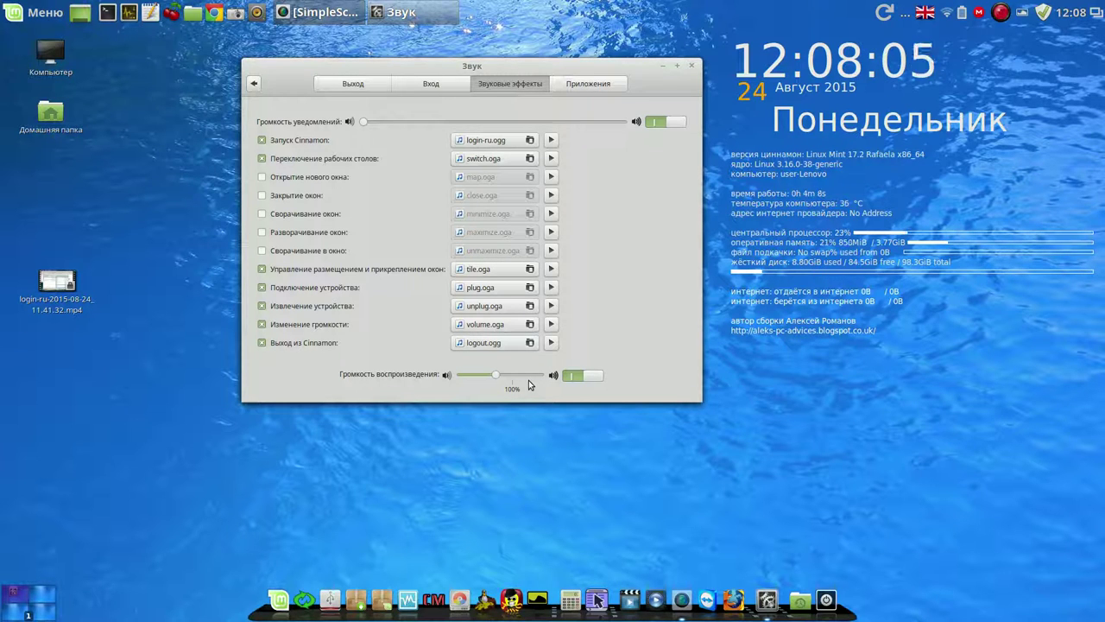
{"action": "left_click", "coordinate": [693, 66]}
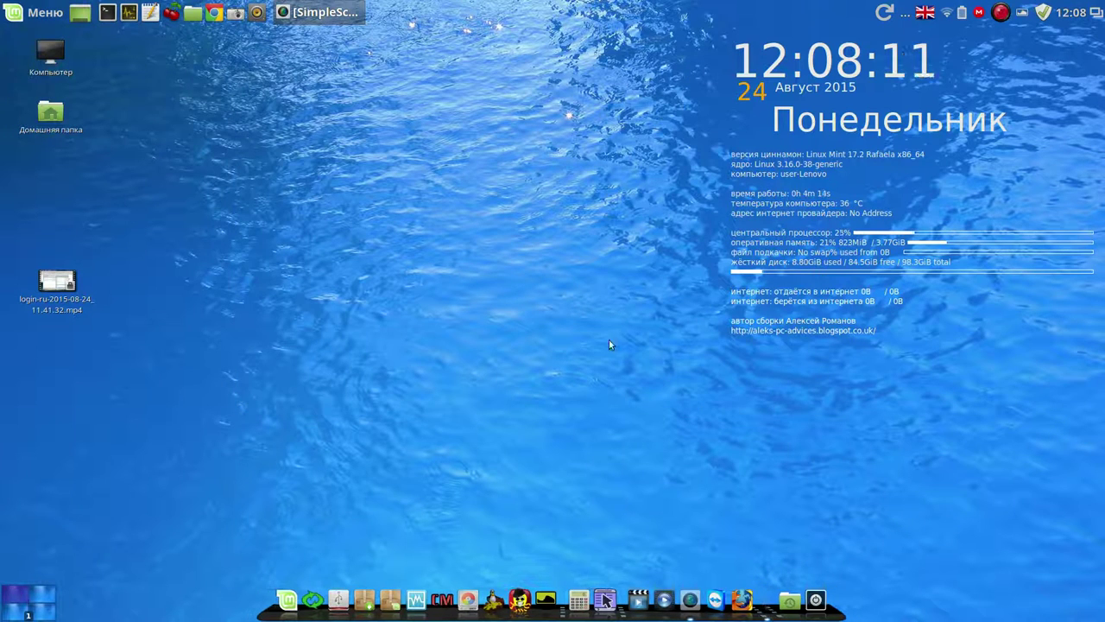